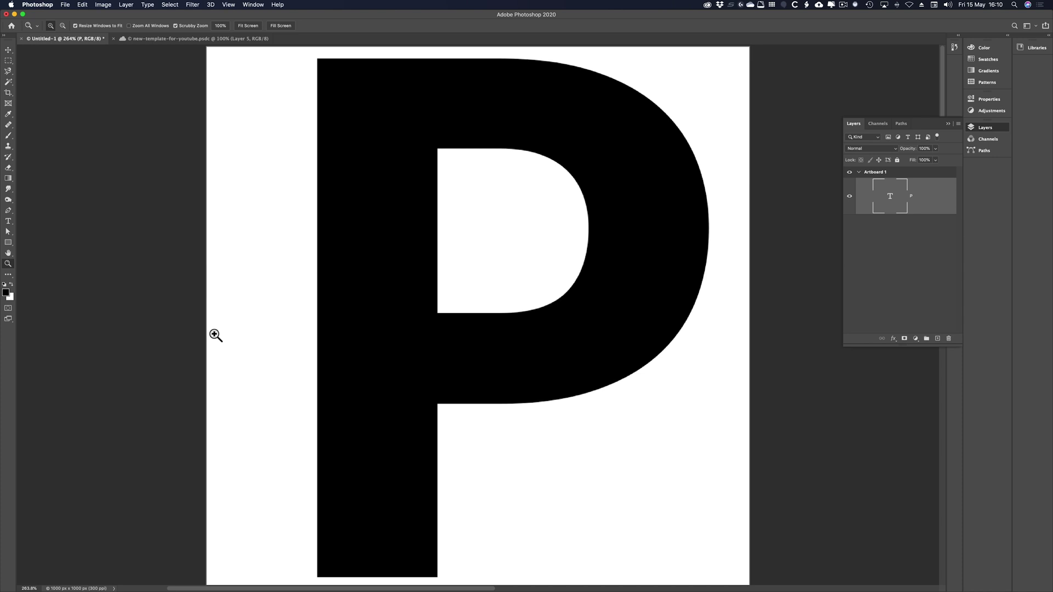
- Switch to the Horizontal Type tool to work with the P's text settings
key("t")
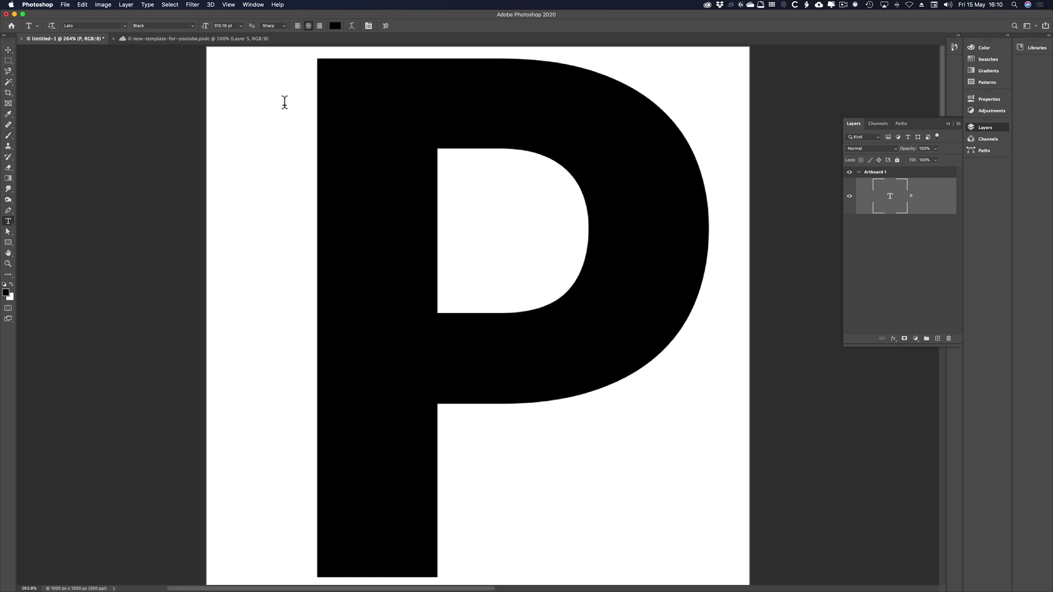
- Toggle View > Show > Pixel Grid and scrubby-zoom in on the P's inner edge
left_click(228, 5)
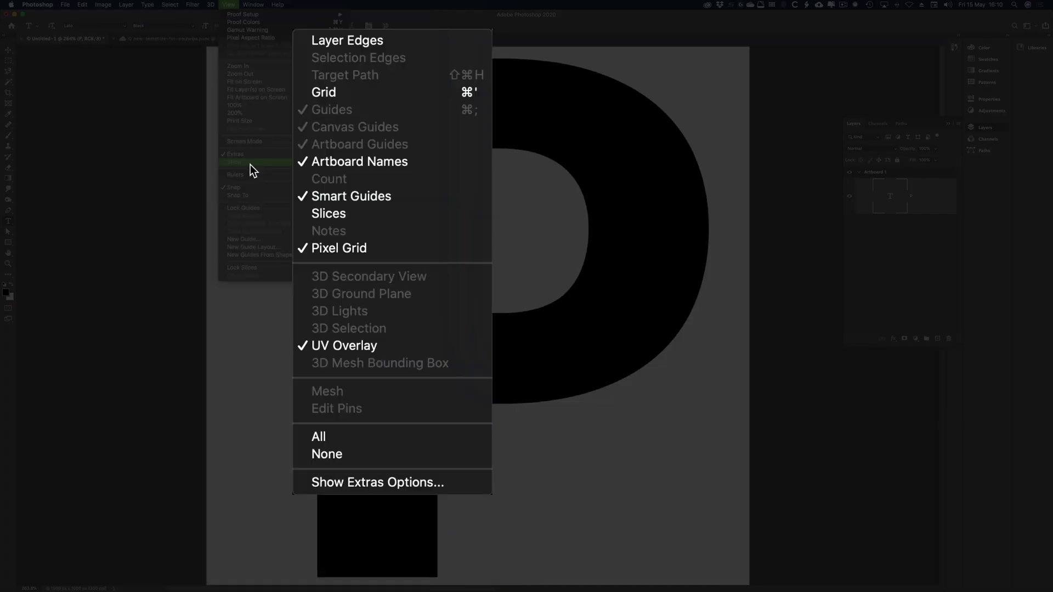
mouse_move(238, 161)
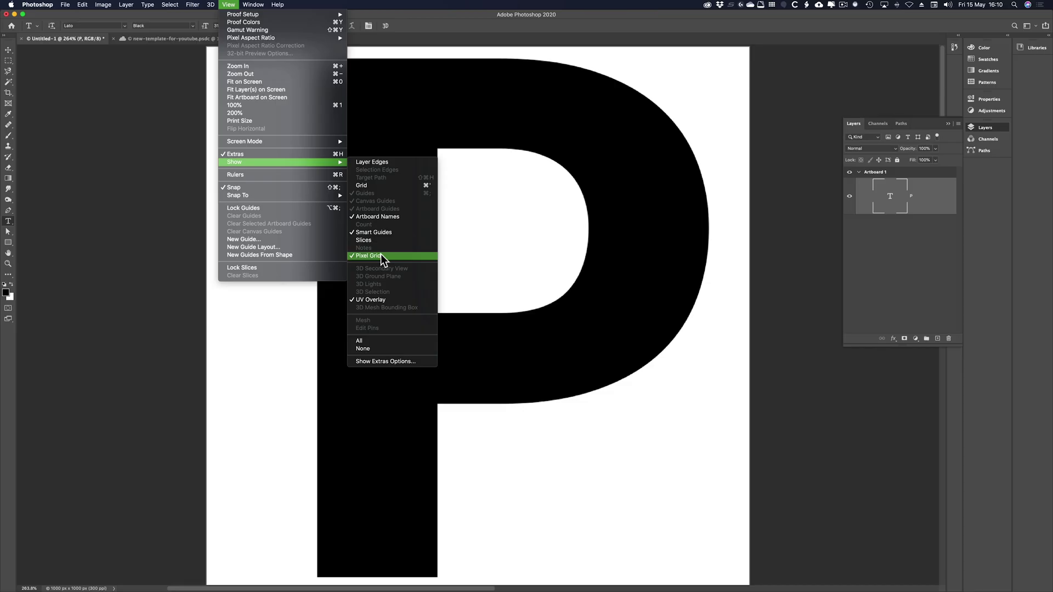
left_click(381, 254)
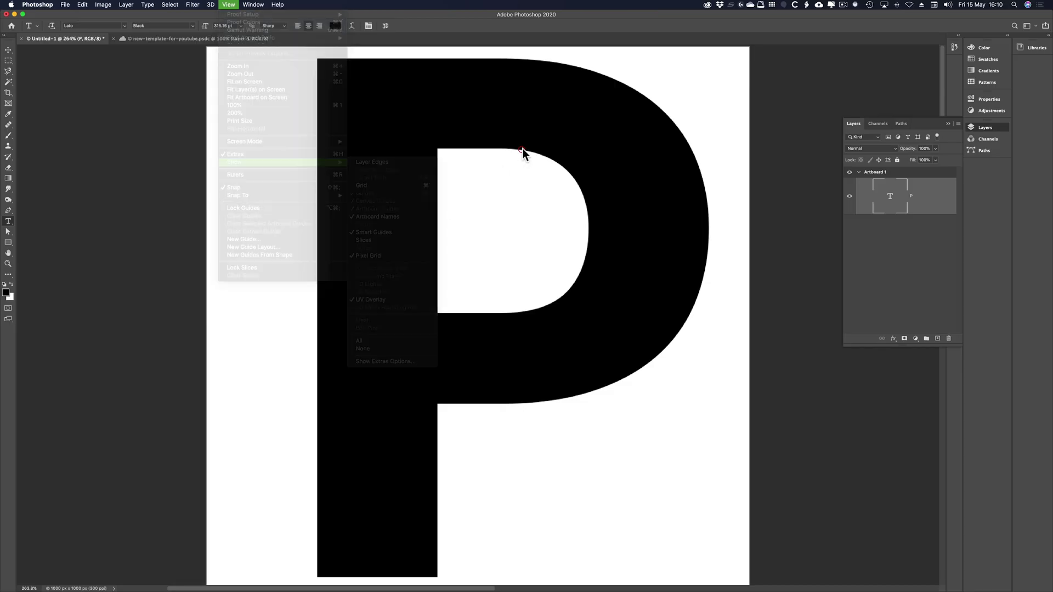
key("z")
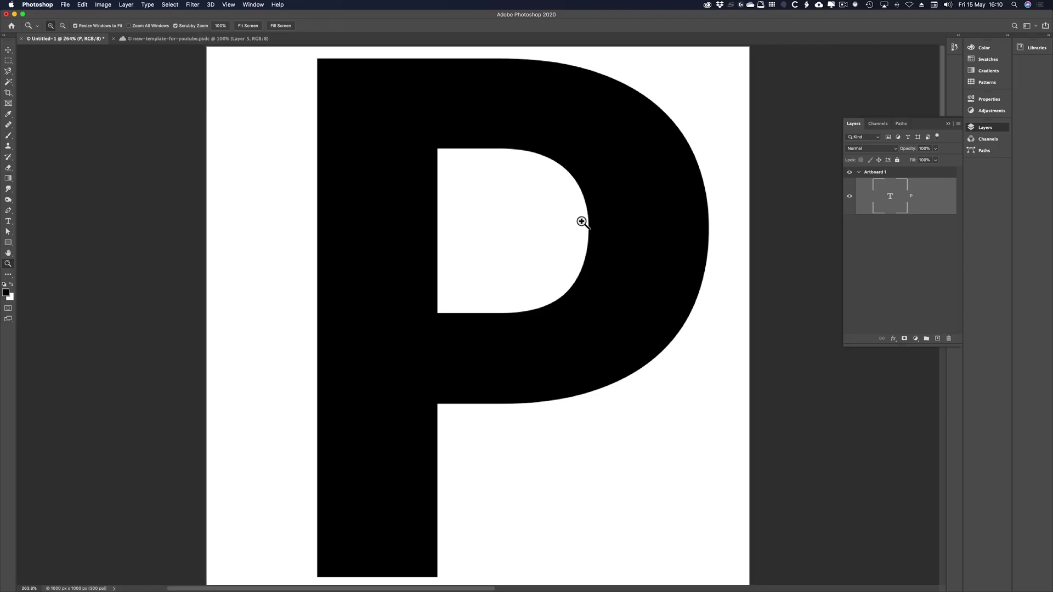
left_click_drag(583, 223, 711, 329)
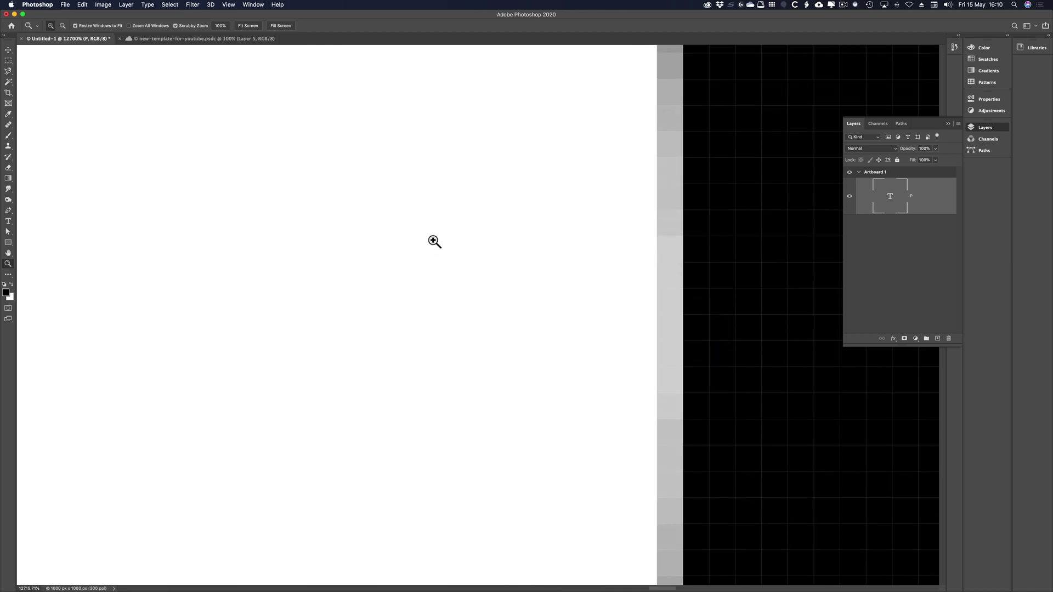
- From fit-on-screen, zoom down to individual pixels on the P's curved edge and pan along it
key("super+0")
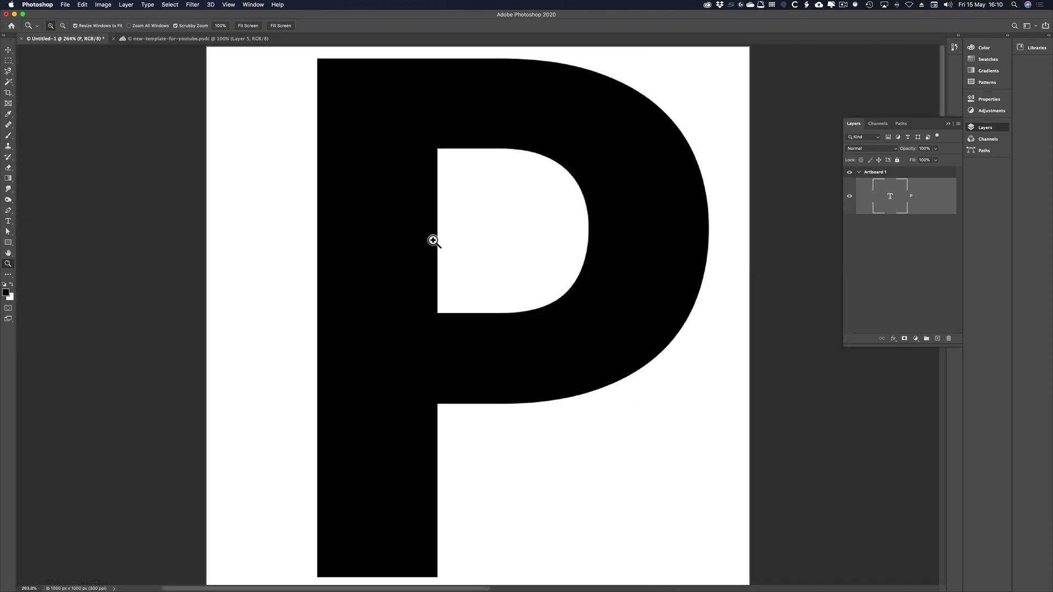
left_click_drag(700, 258, 761, 312)
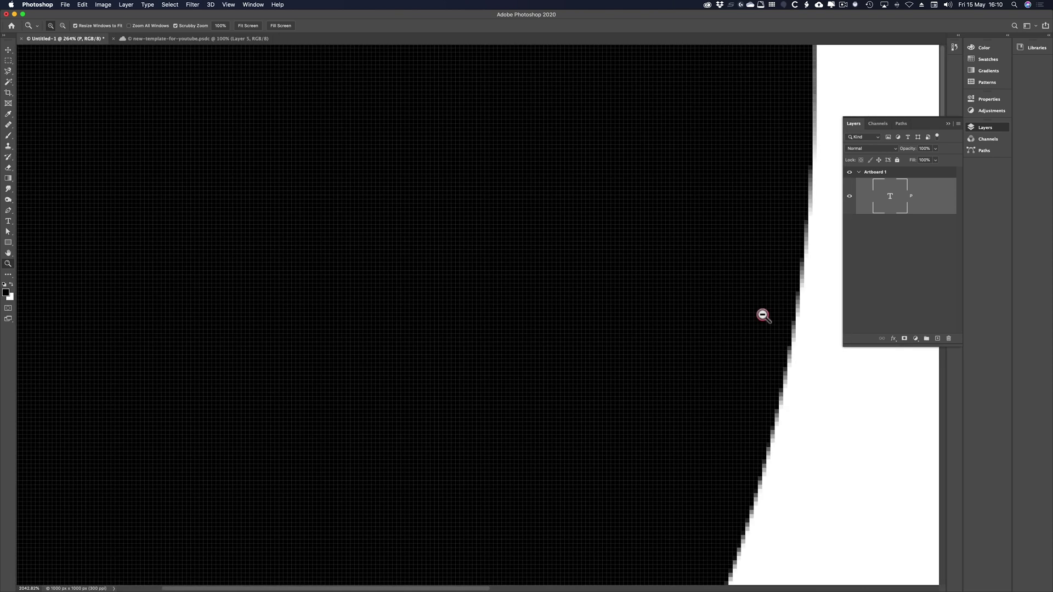
left_click_drag(801, 394, 860, 439)
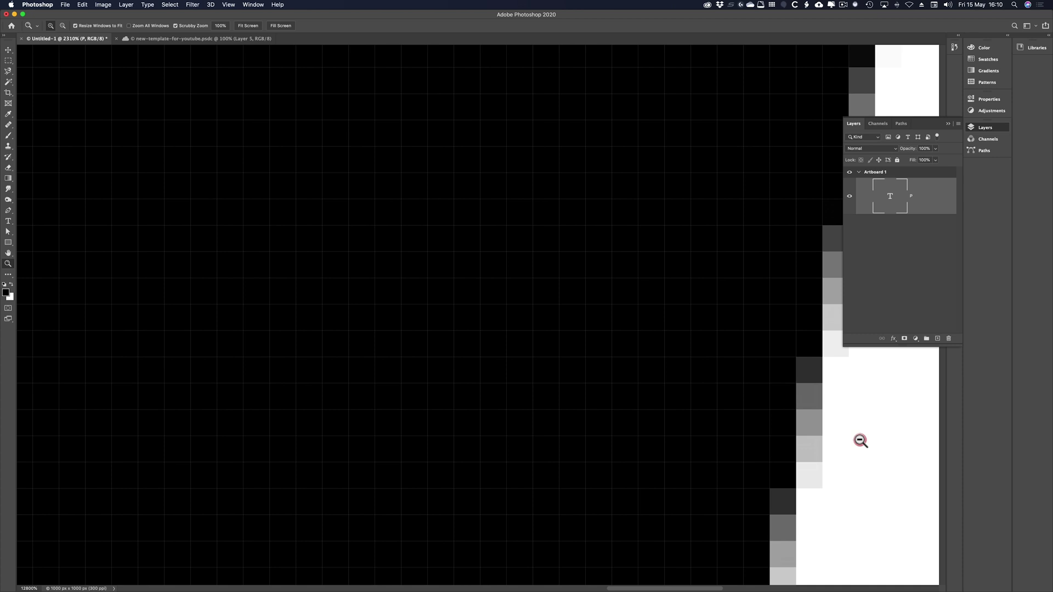
left_click_drag(766, 405, 493, 261)
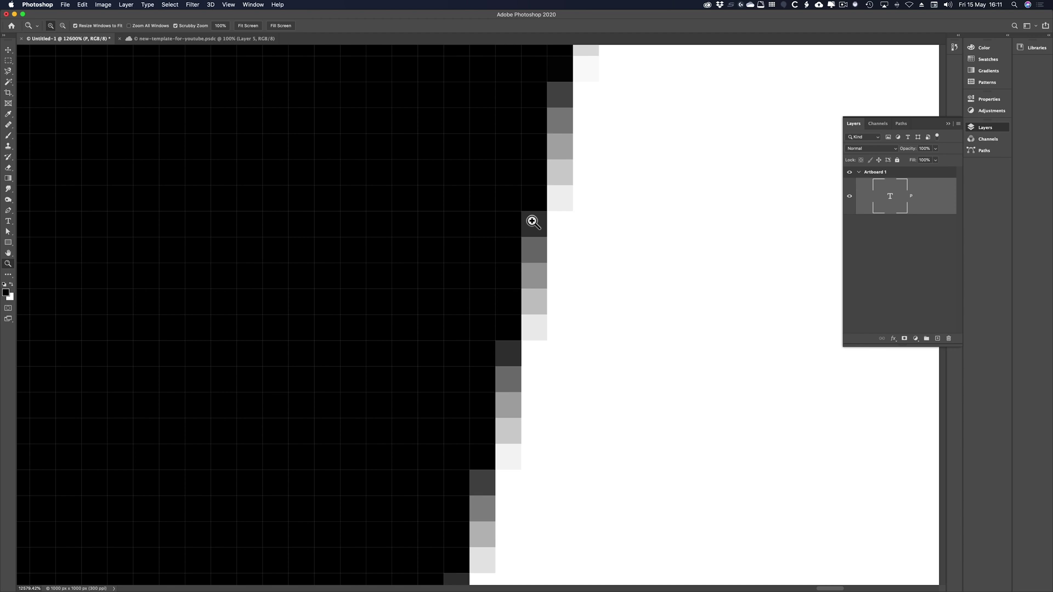
- Change the P's anti-aliasing from Sharp to None and fit the letter on screen
key("t")
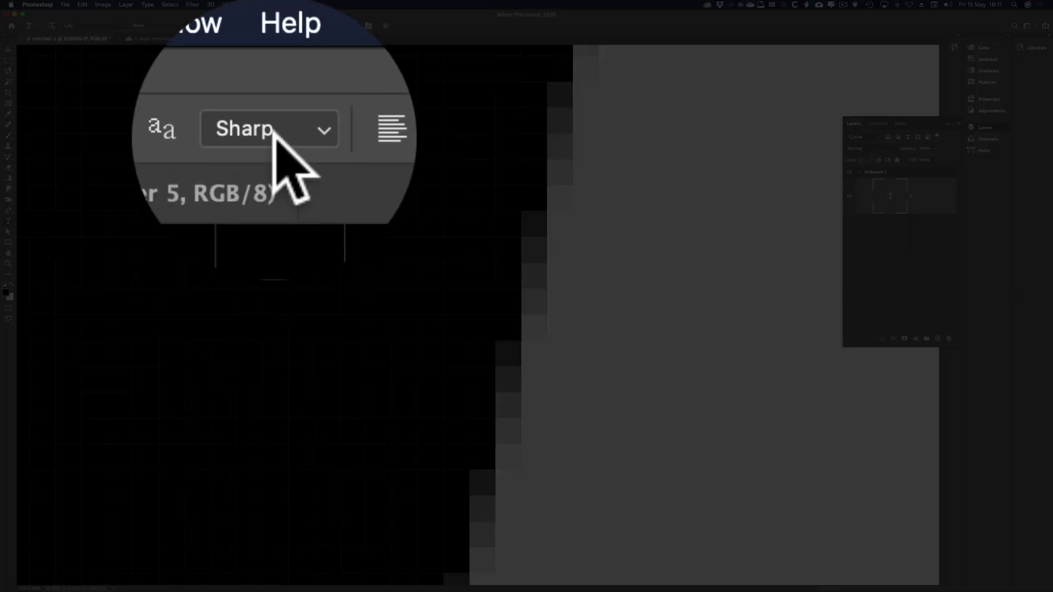
left_click(273, 27)
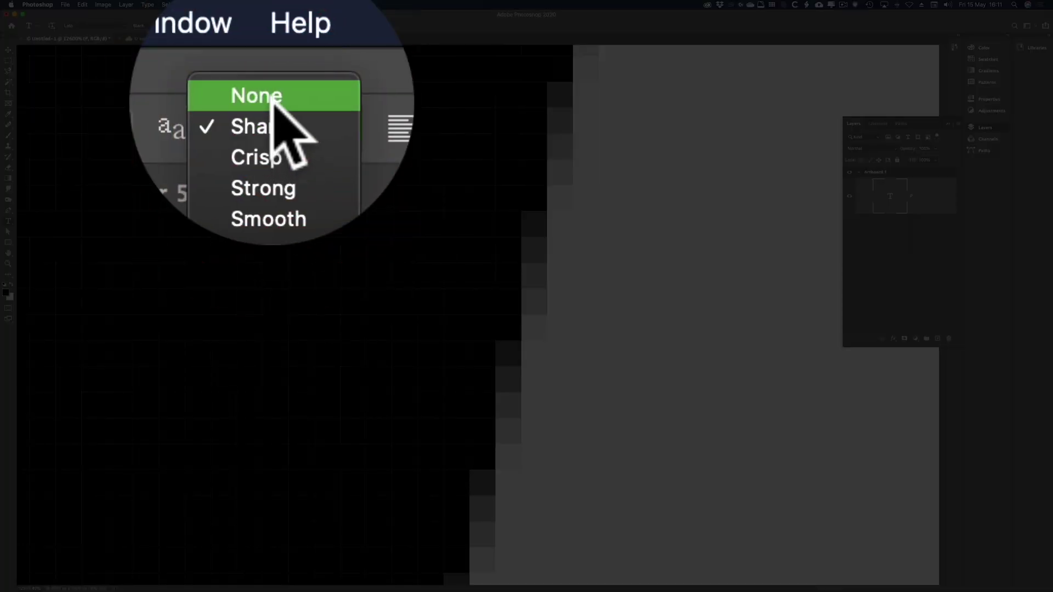
left_click(275, 21)
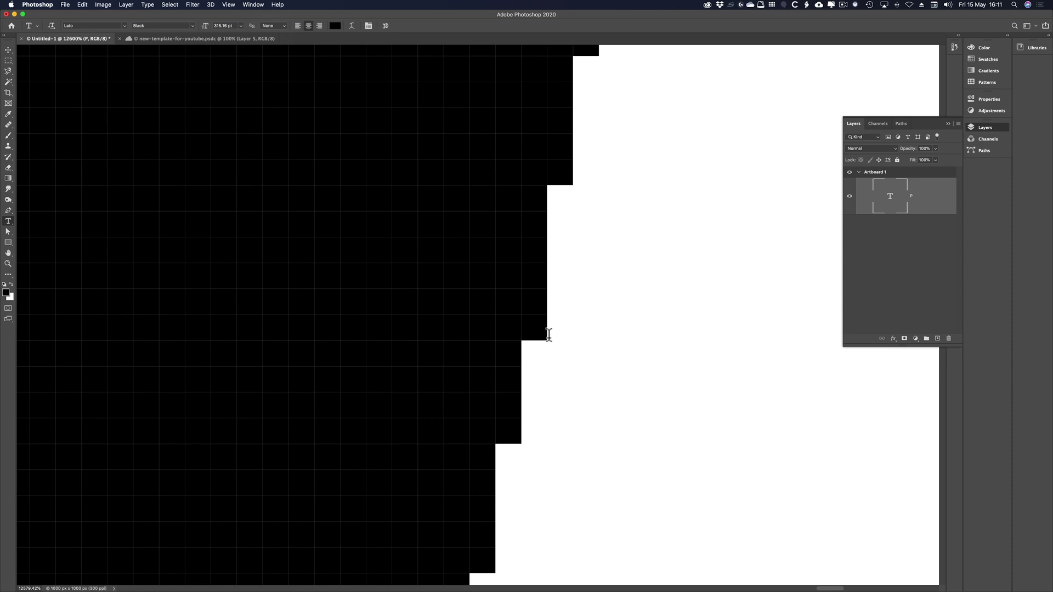
key("super+0")
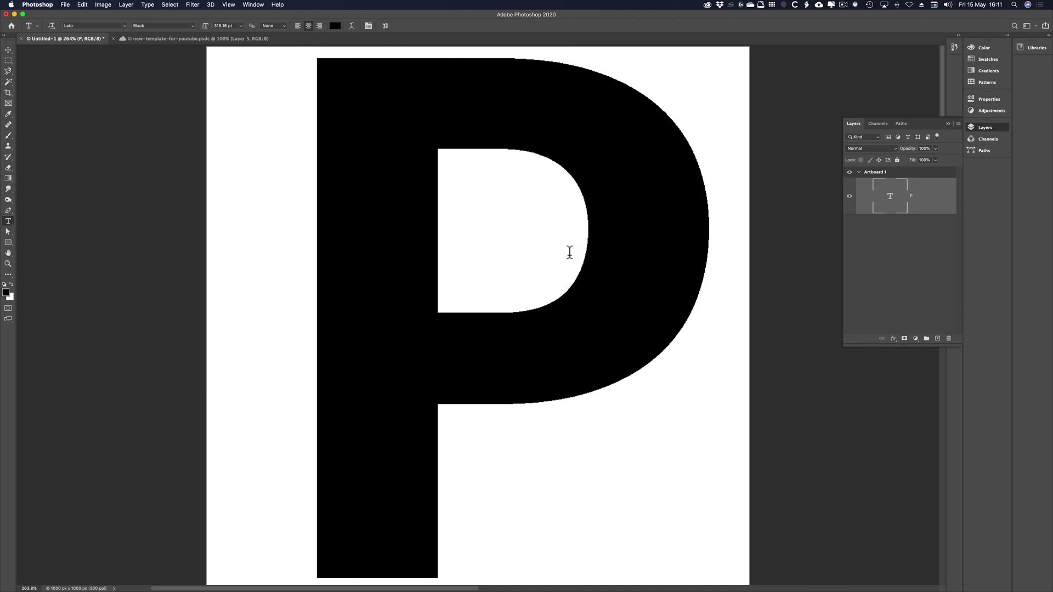
- Zoom in two steps and set the P's anti-aliasing from None back to Sharp
key("super+equal")
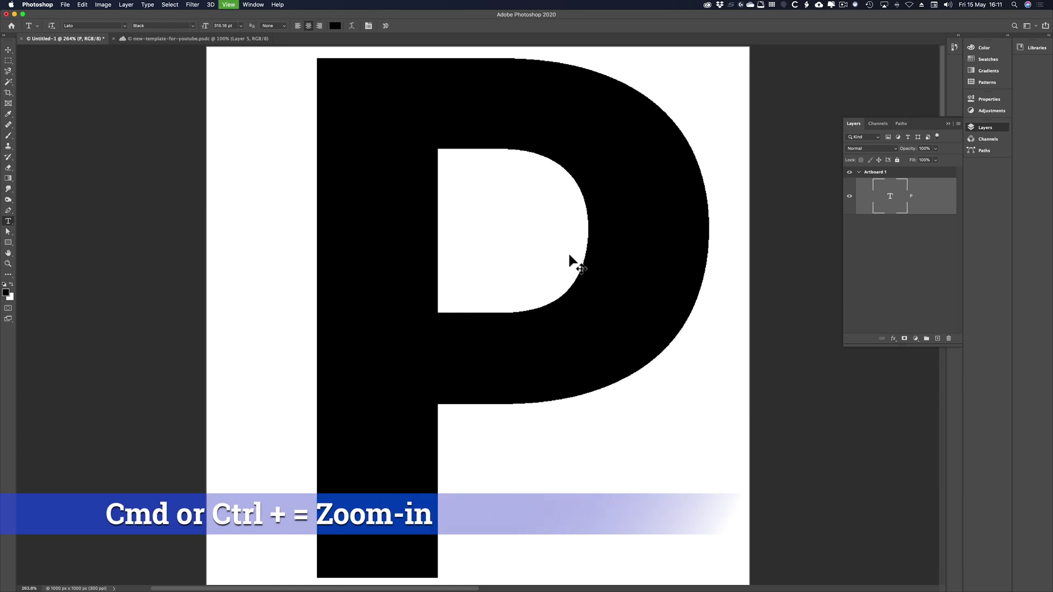
key("super+equal")
key("super+equal")
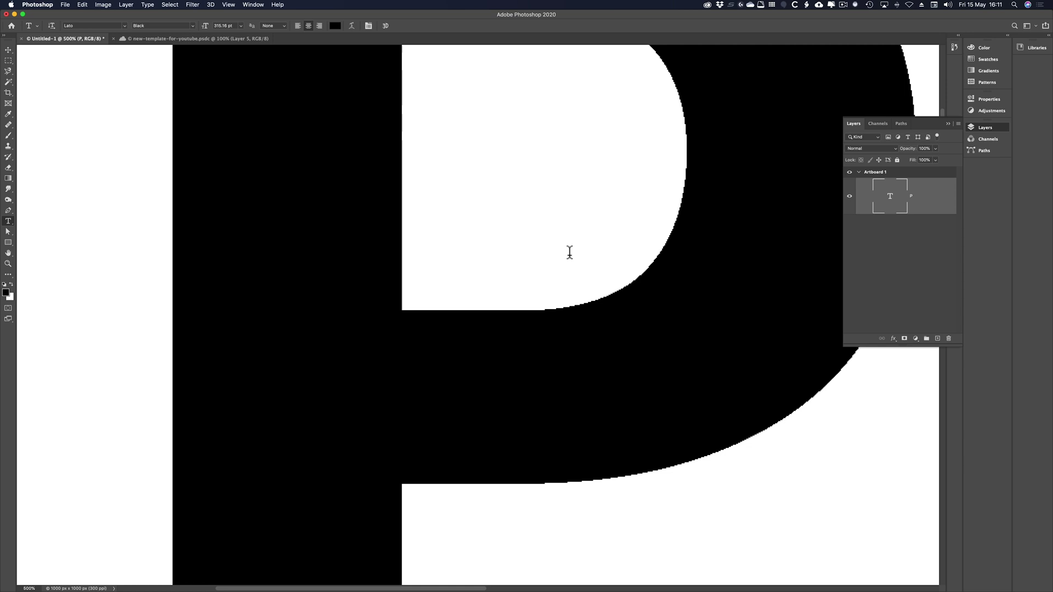
left_click(277, 24)
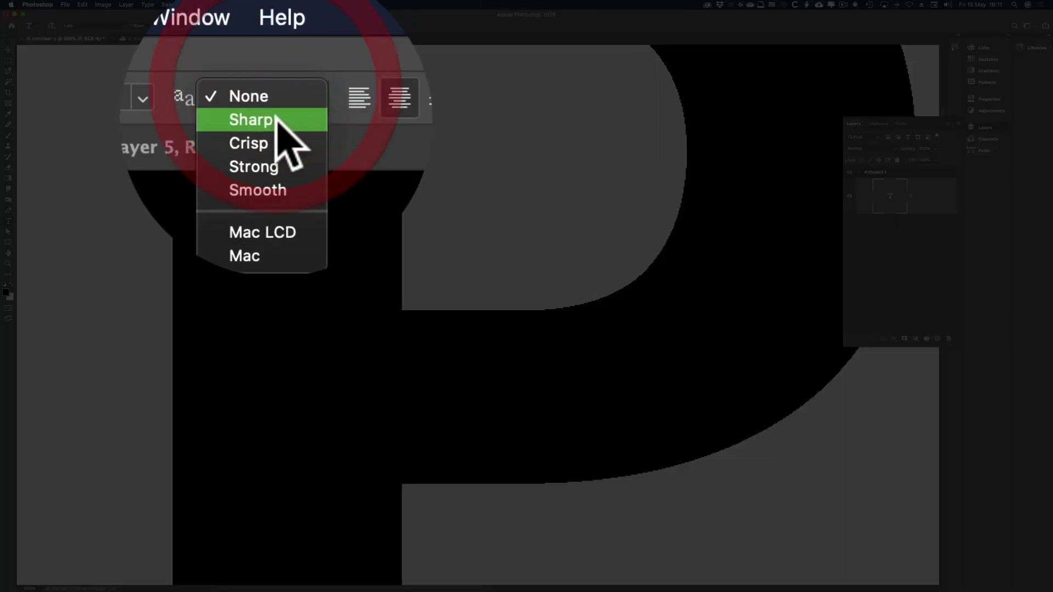
left_click(274, 31)
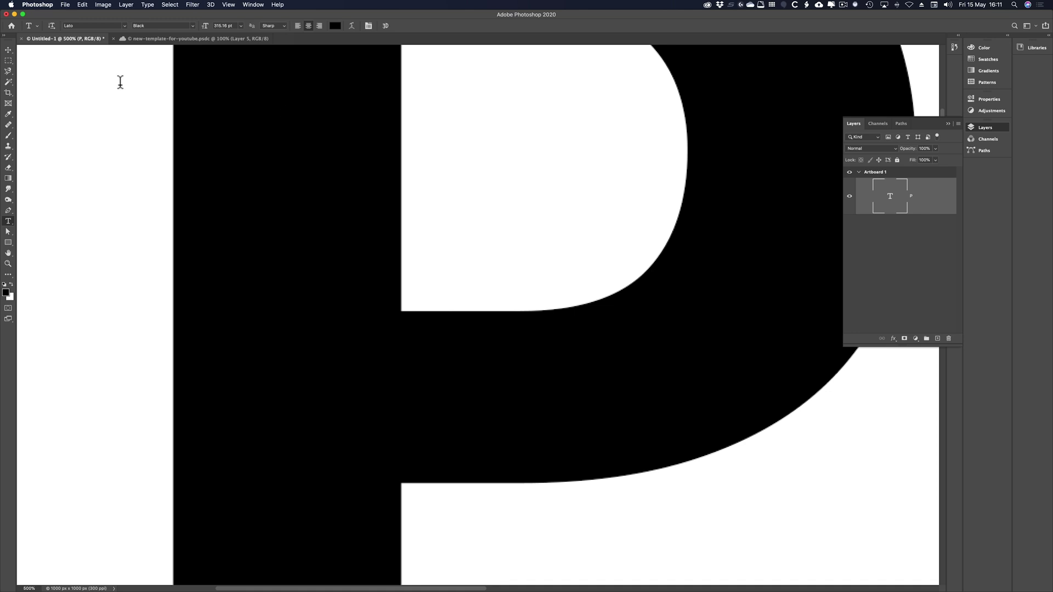
- Place the LB logo EPS file as an embedded layer and fit the artboard on screen
left_click(64, 5)
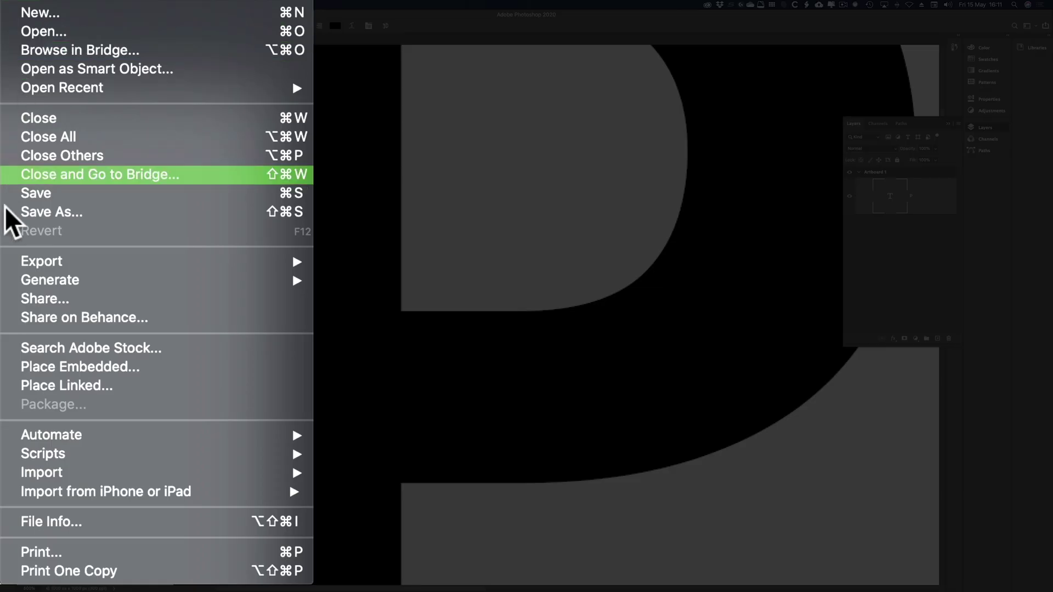
left_click(74, 162)
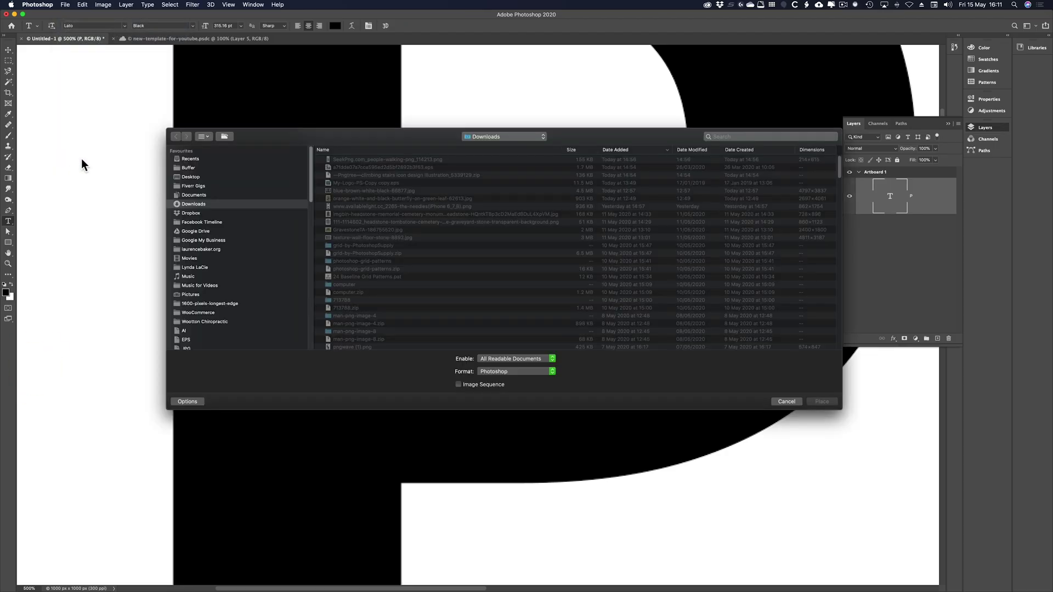
left_click(364, 183)
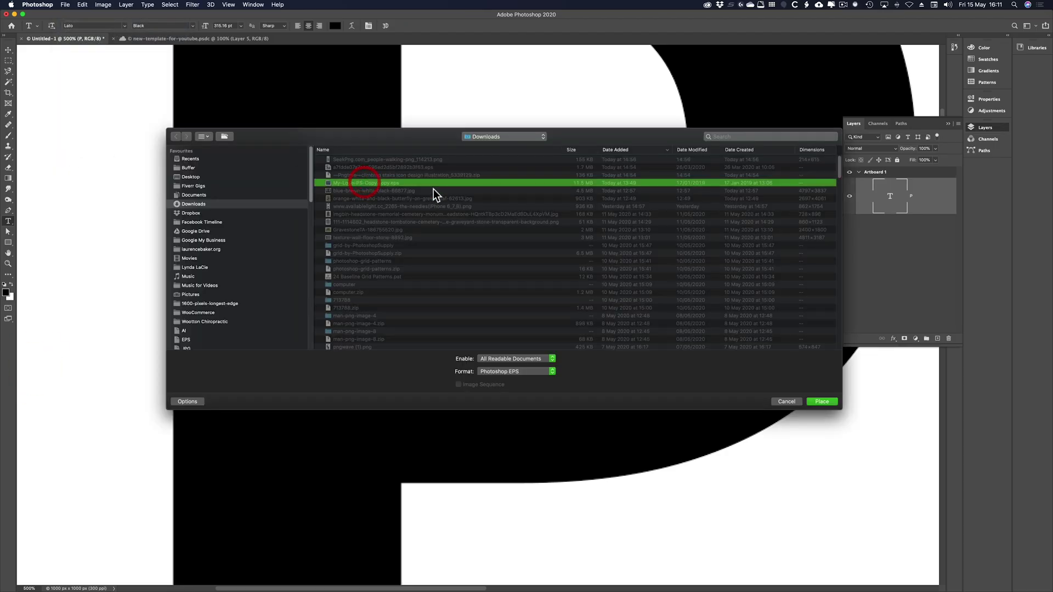
left_click(814, 401)
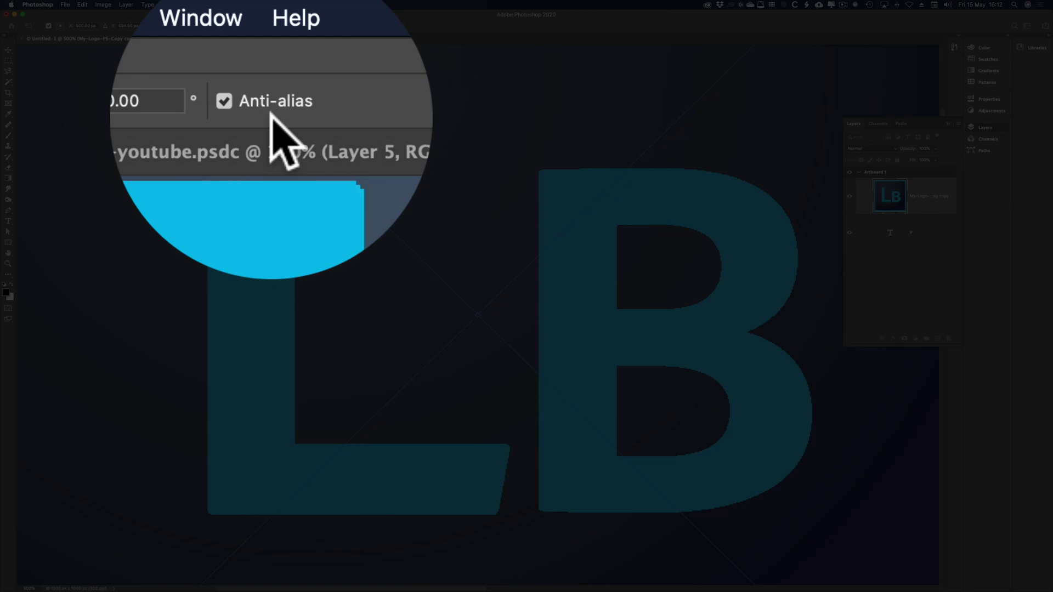
key("super+0")
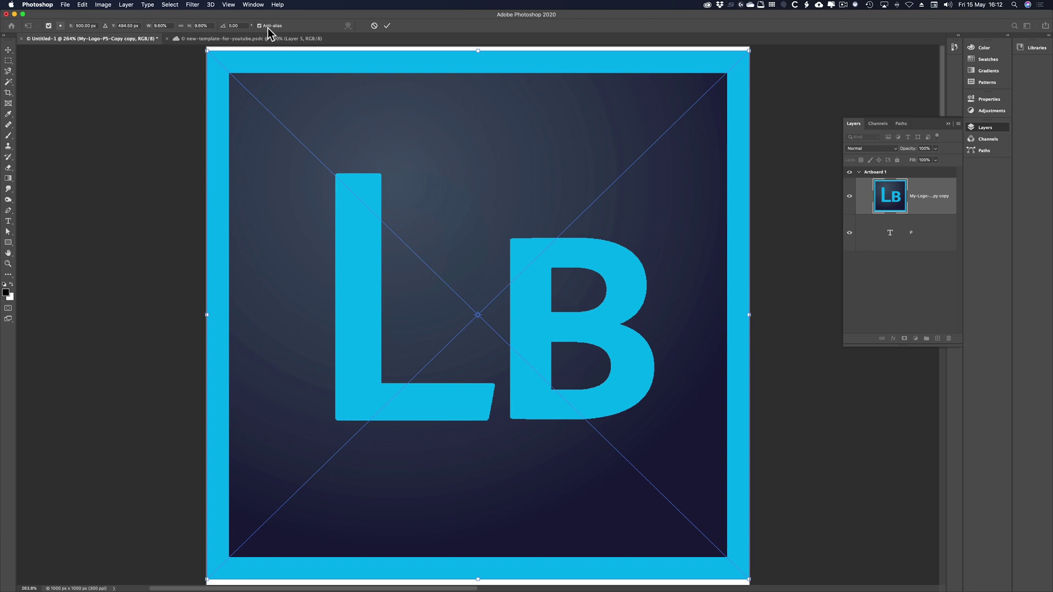
- Cancel the LB logo placement and pick the Magic Wand from the Marquee and Lasso flyouts
left_click(374, 25)
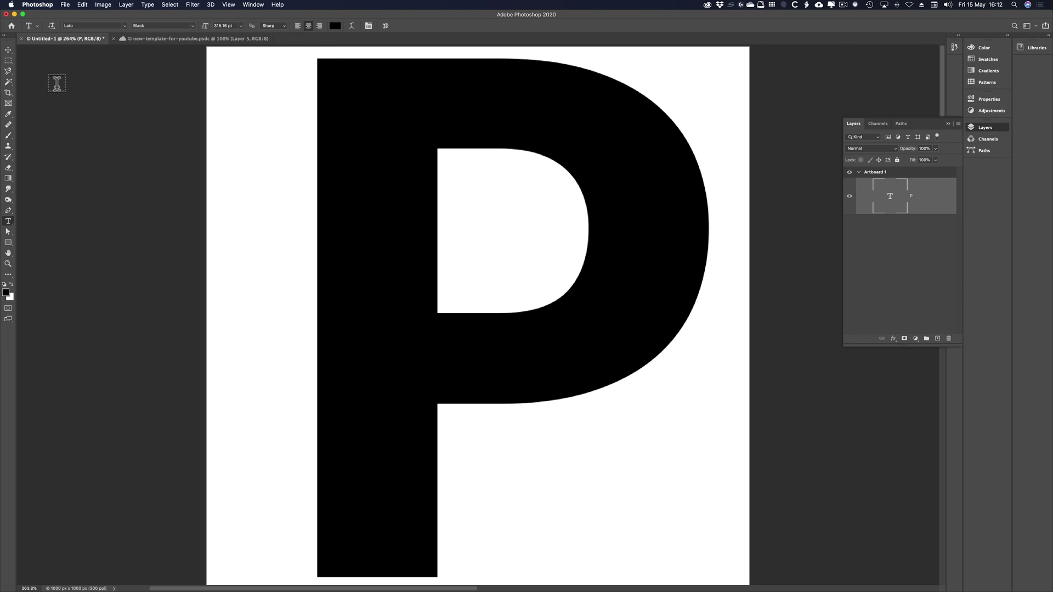
left_click(8, 61)
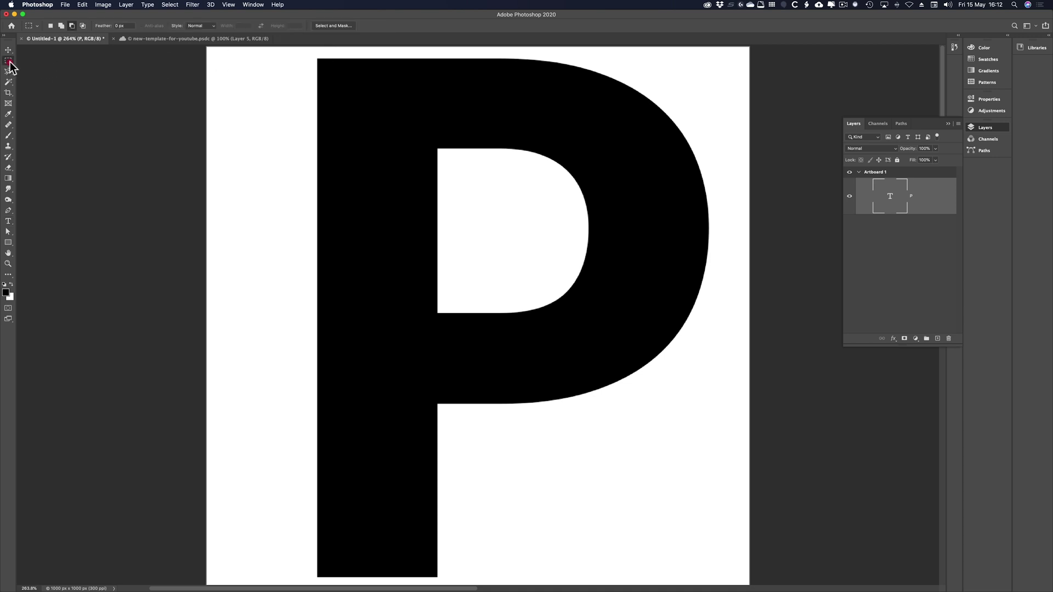
left_click_drag(9, 62, 27, 68)
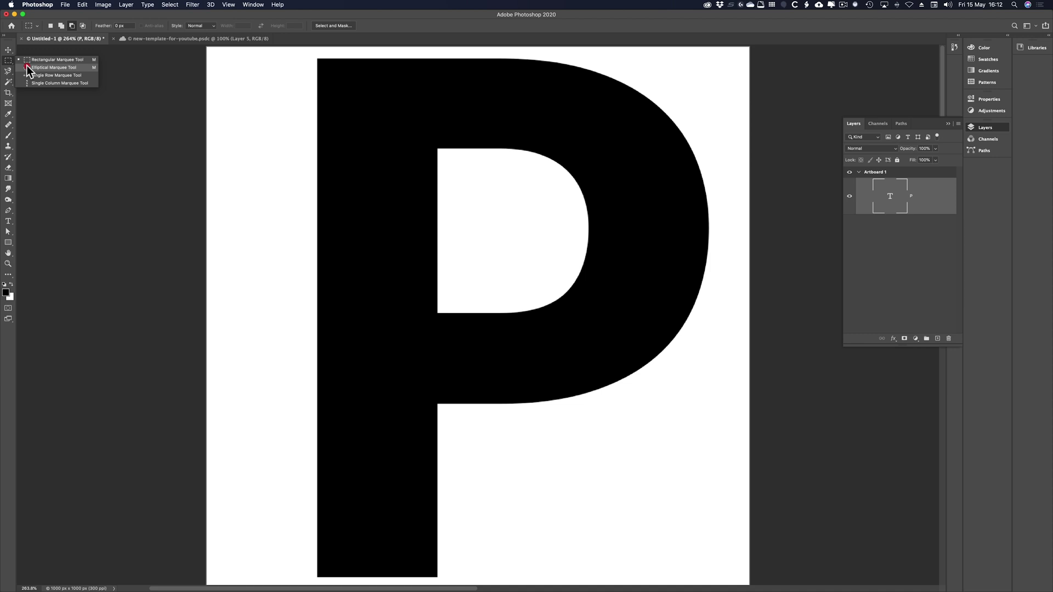
left_click(27, 67)
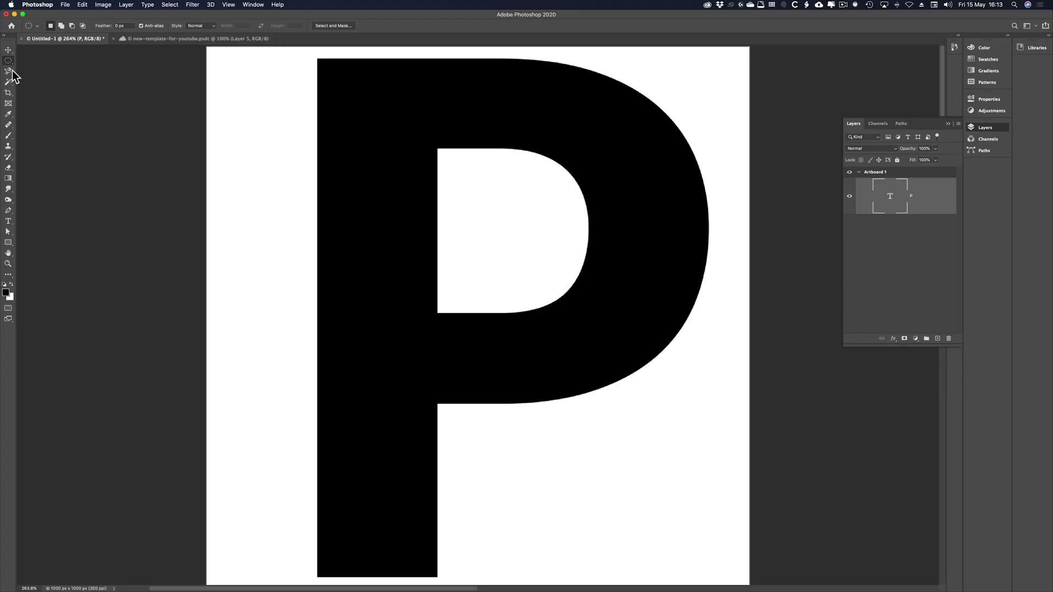
left_click(9, 71)
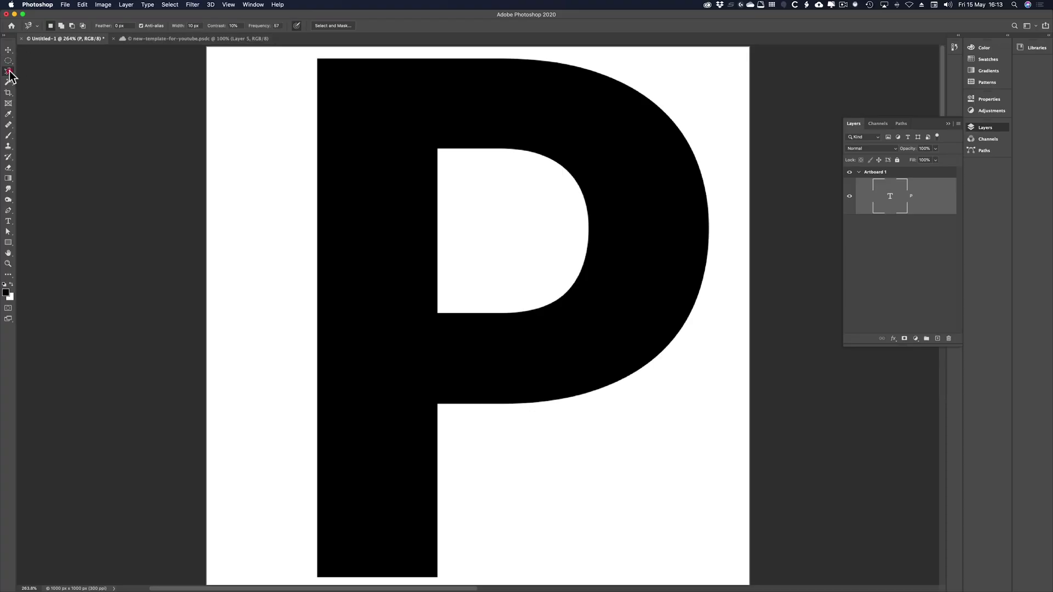
right_click(10, 73)
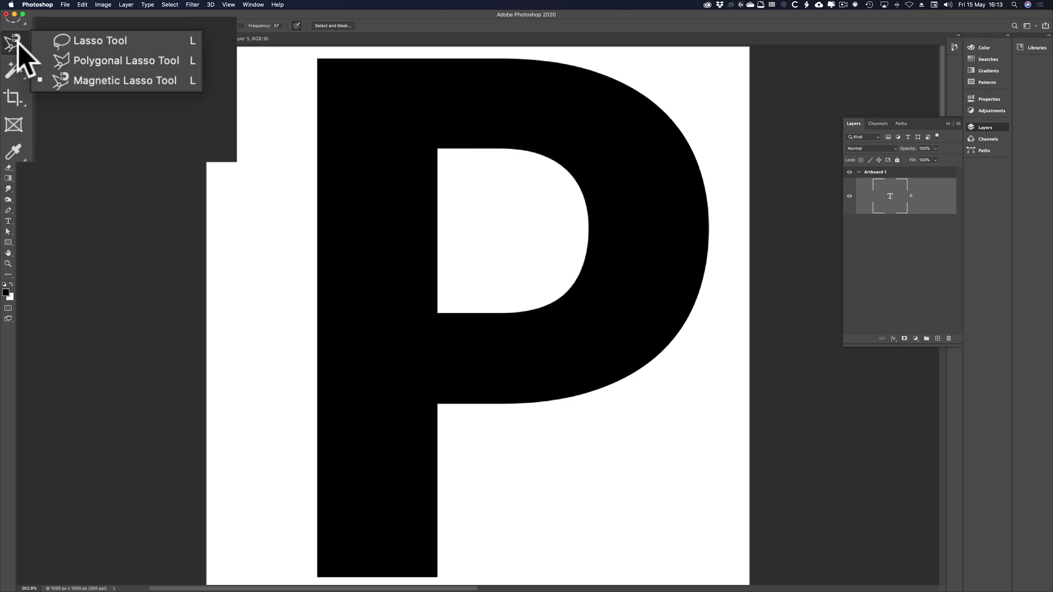
left_click(8, 82)
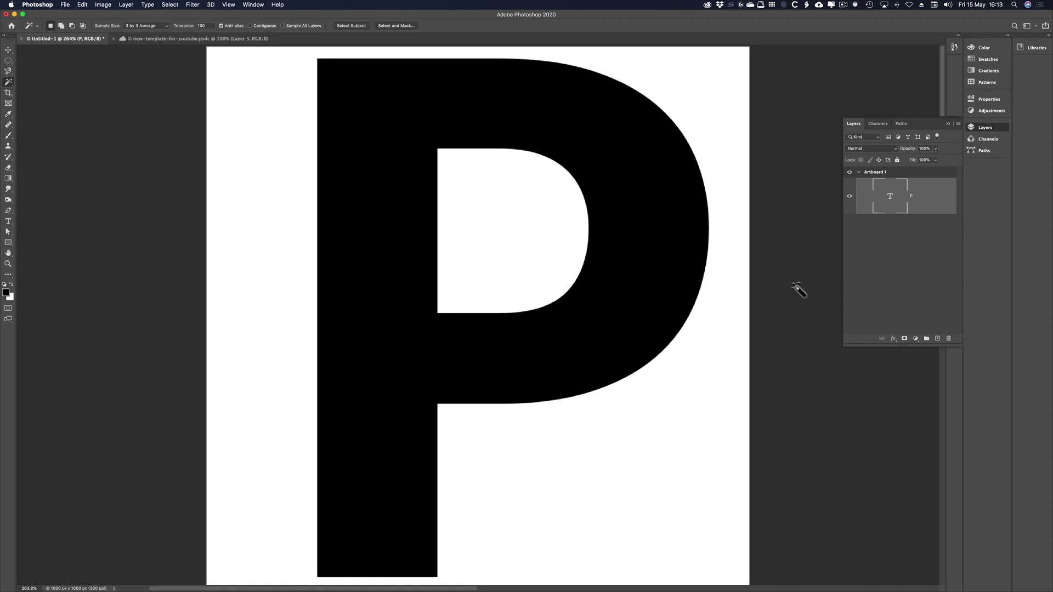
- Duplicate the P text layer, rasterize the copy, and reselect the original P layer
key("super+j")
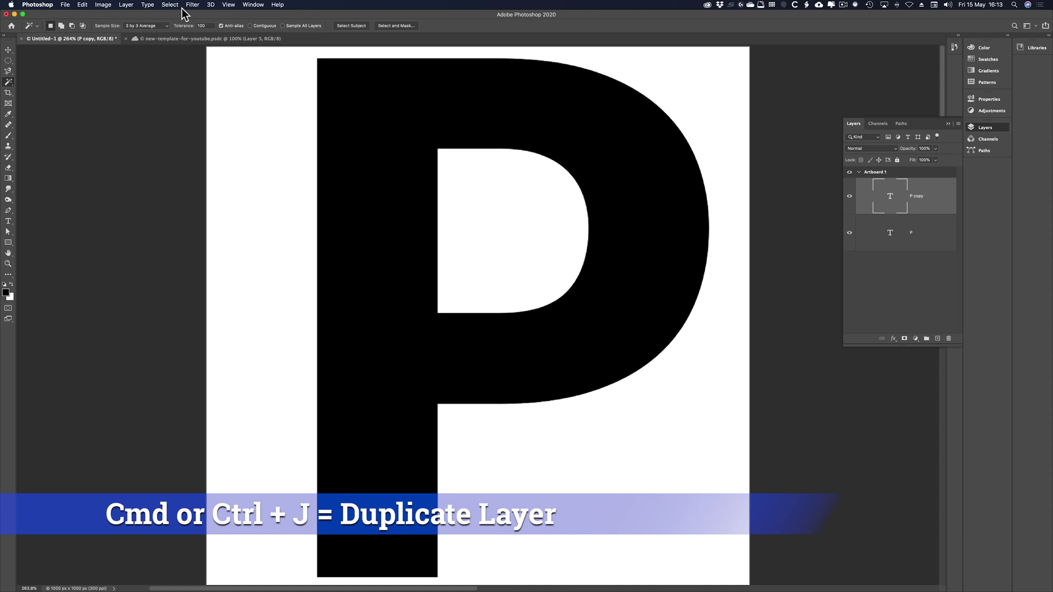
left_click(147, 5)
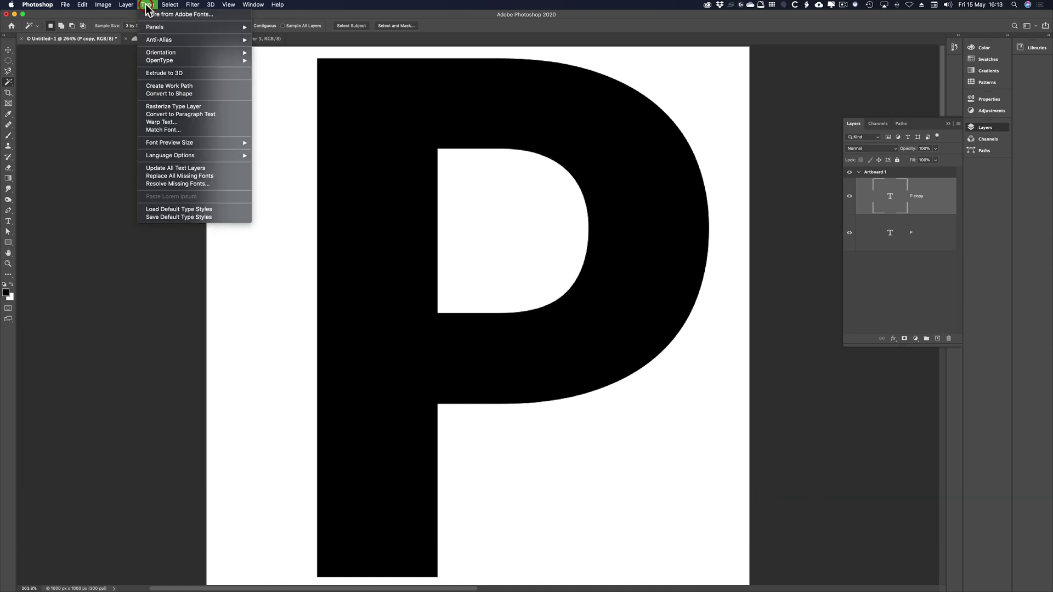
left_click(154, 107)
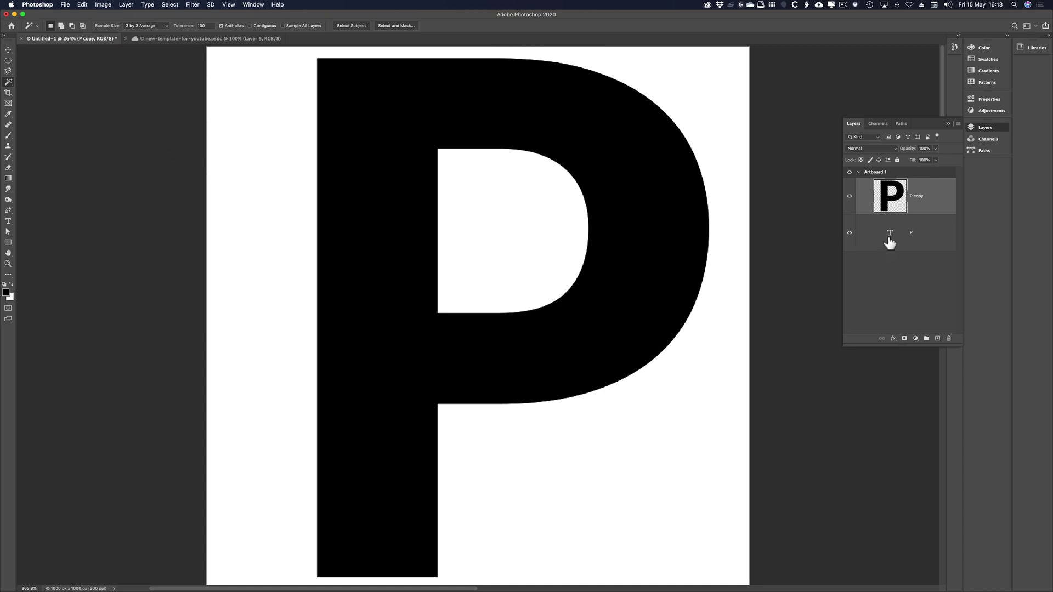
left_click(872, 244)
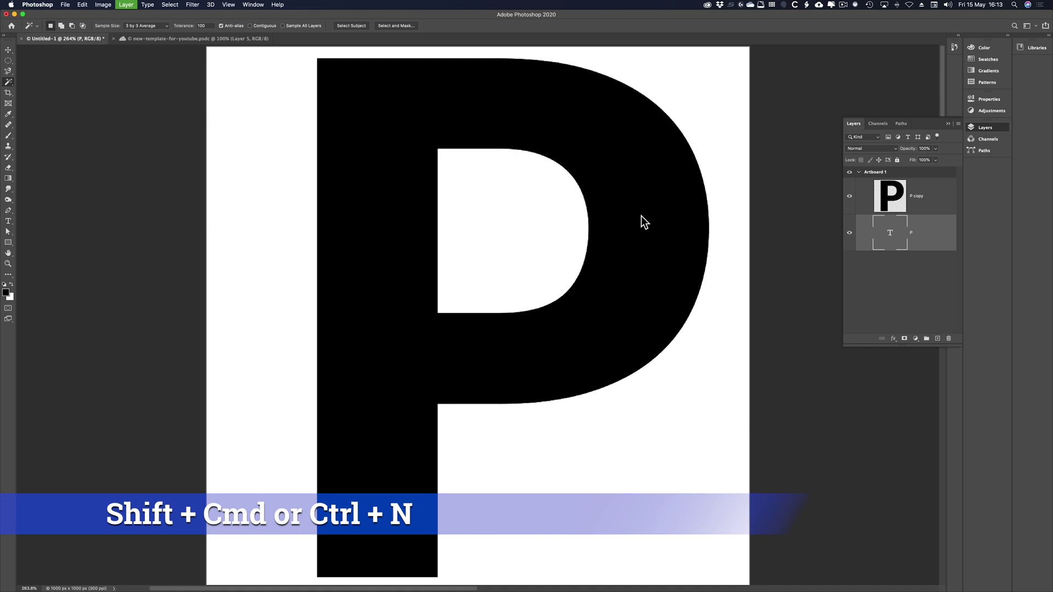
- Create a new layer named 'Colour'
key("shift+super+n")
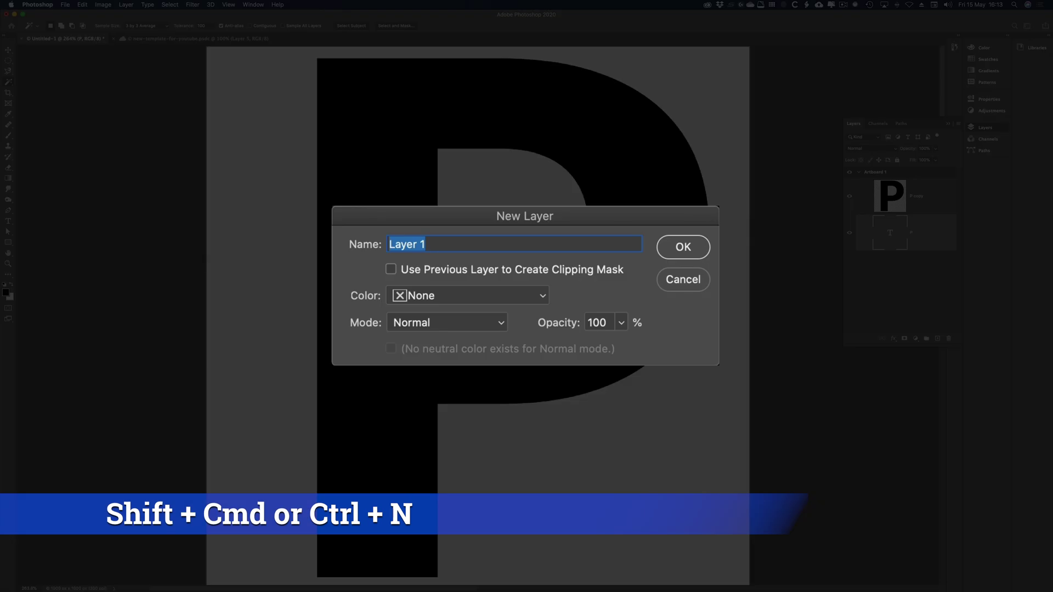
type("C")
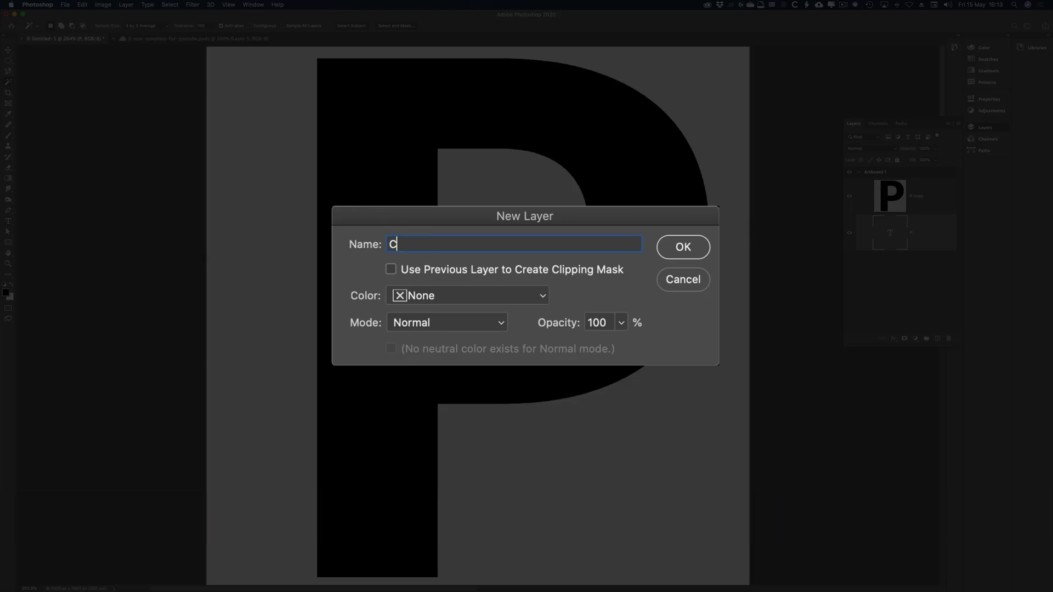
type("olour")
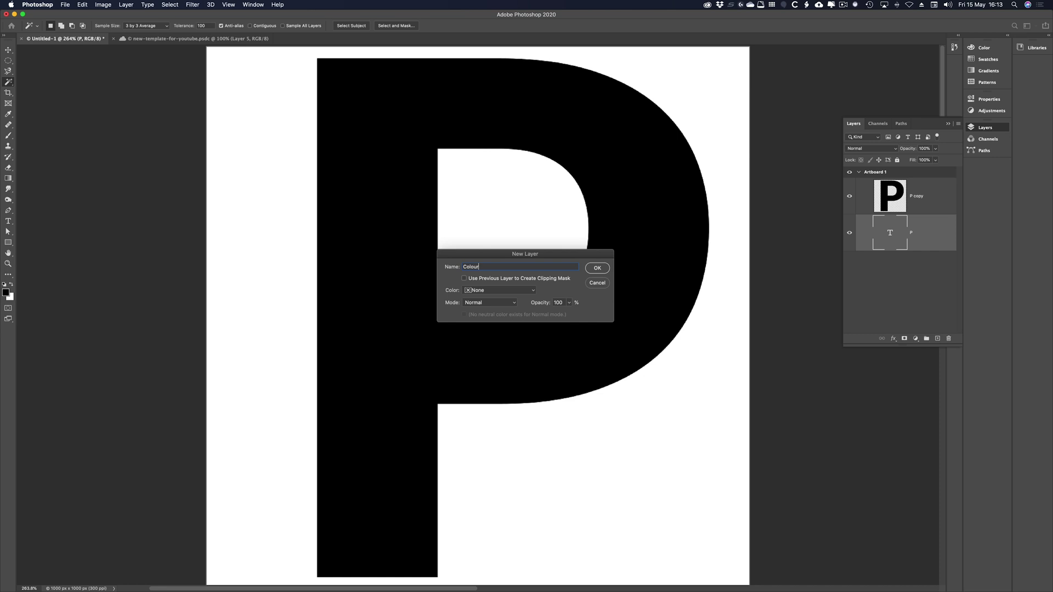
key("Return")
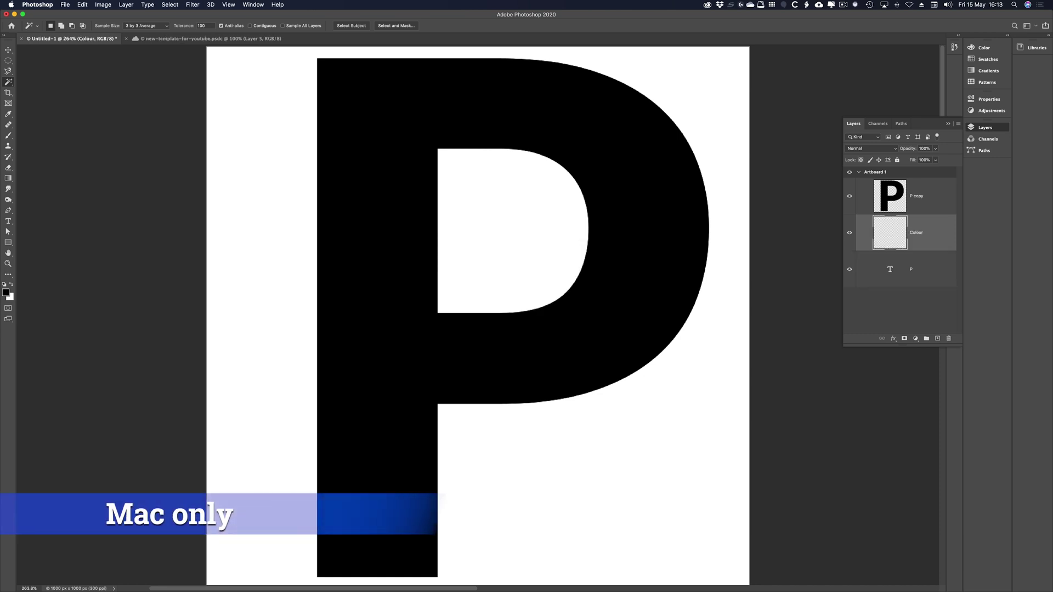
- Fill the Colour layer with magenta and merge it with P copy
key("shift+BackSpace")
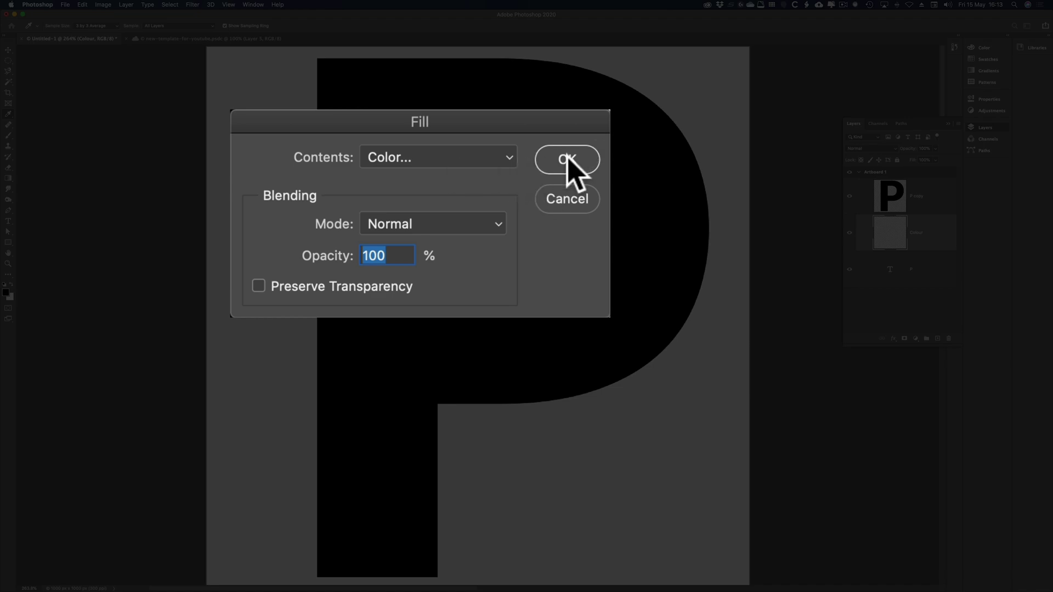
left_click(567, 158)
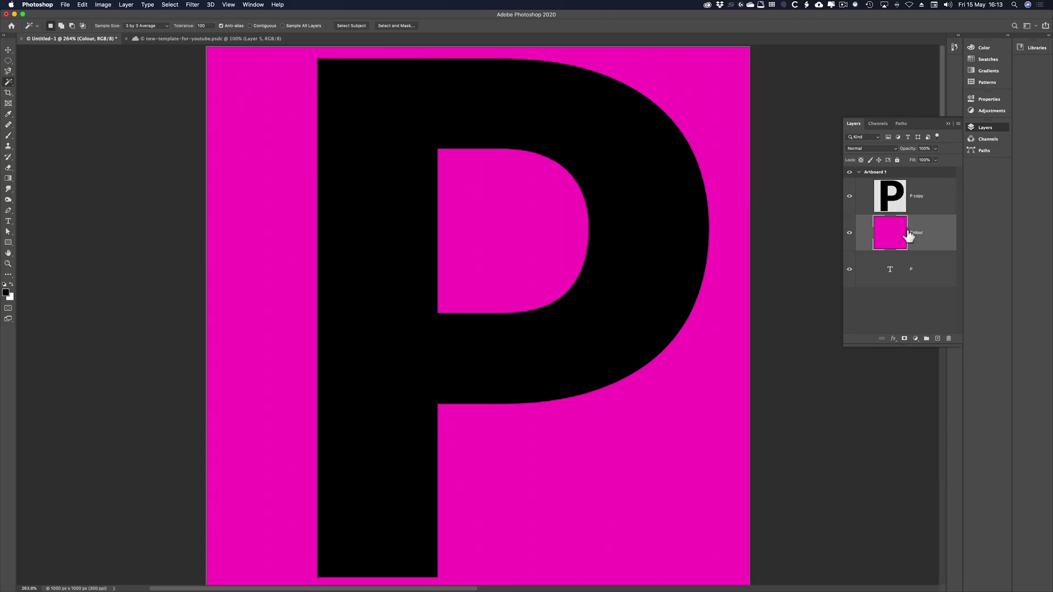
left_click(869, 204, "shift")
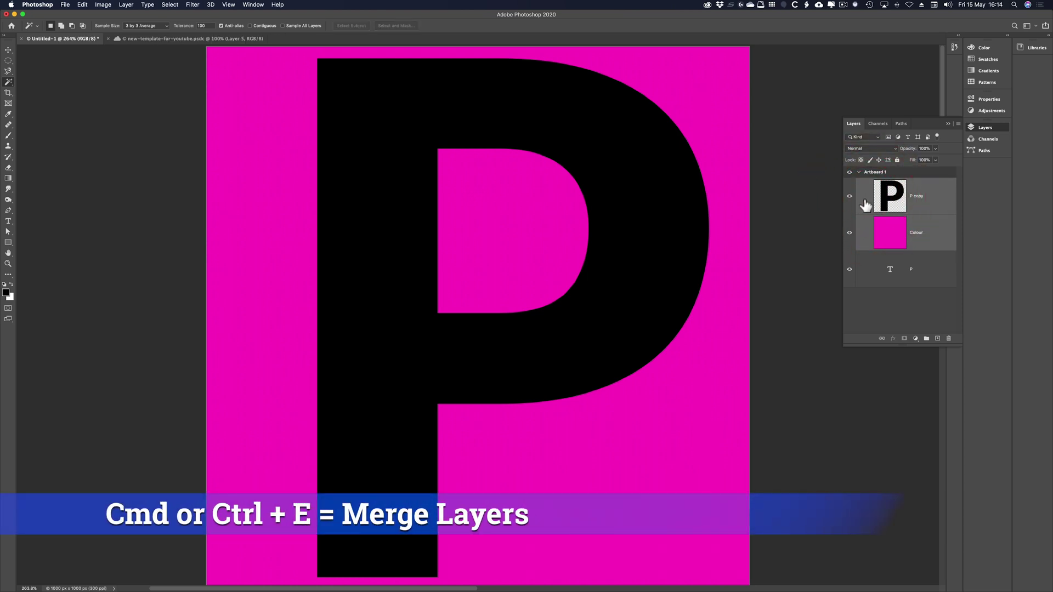
key("ctrl+e")
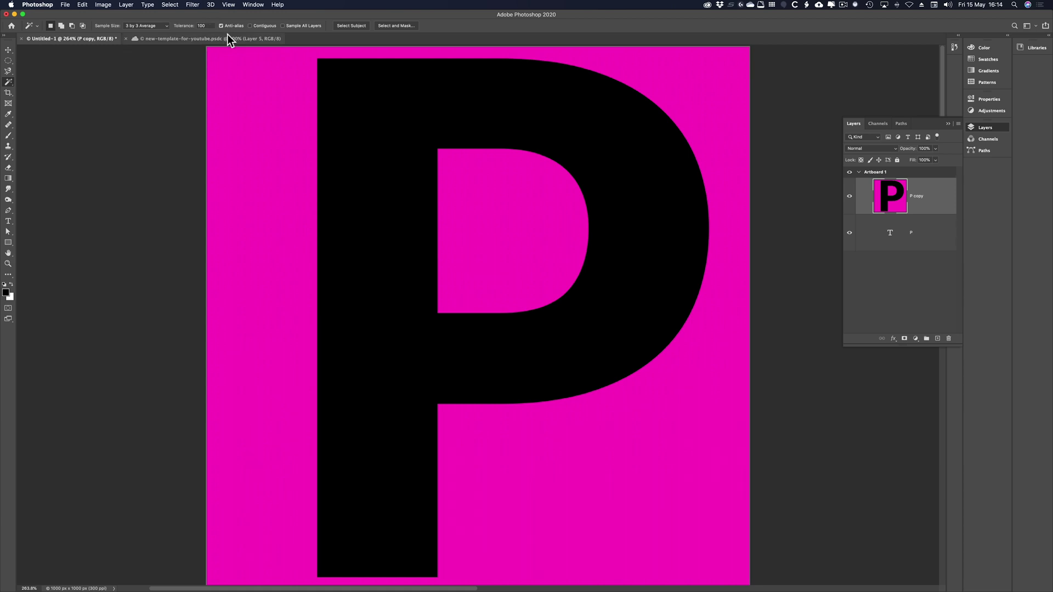
- Magic-wand select the black P, copy it to Layer 1, and hide P copy and the P text layer
left_click(361, 137)
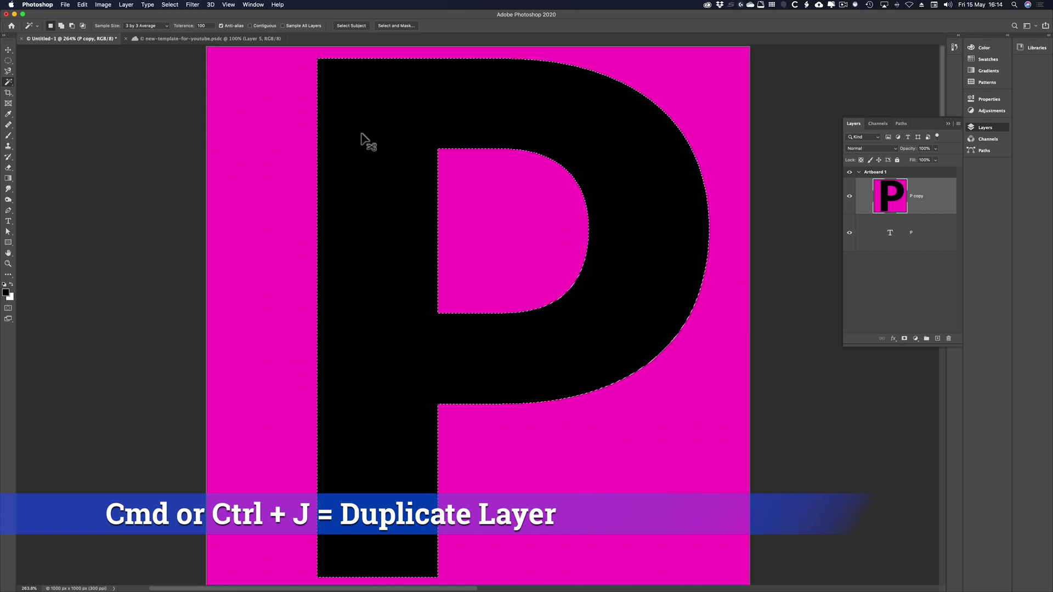
key("ctrl+j")
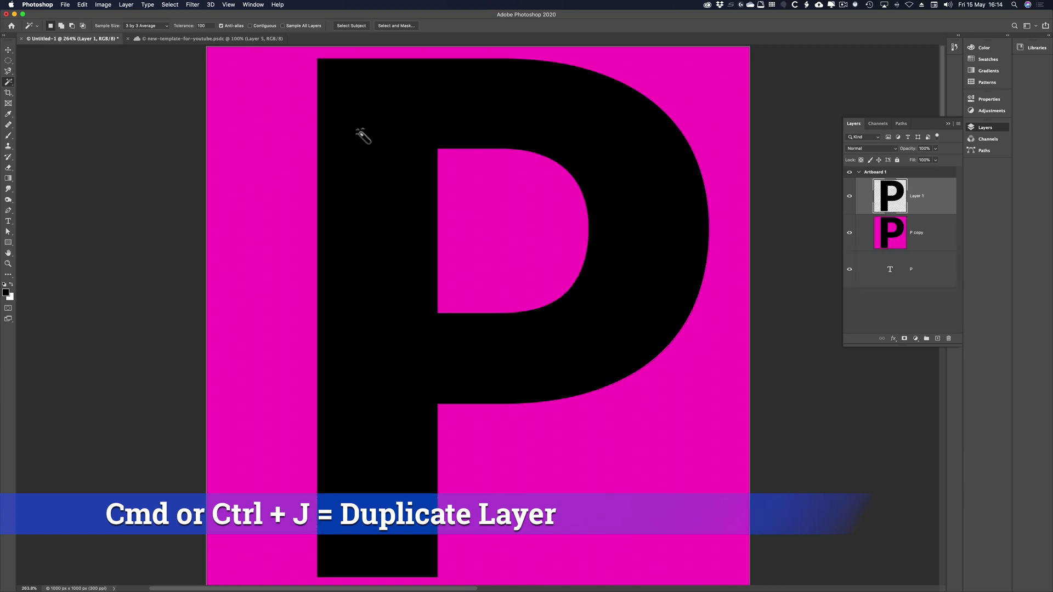
left_click(849, 232)
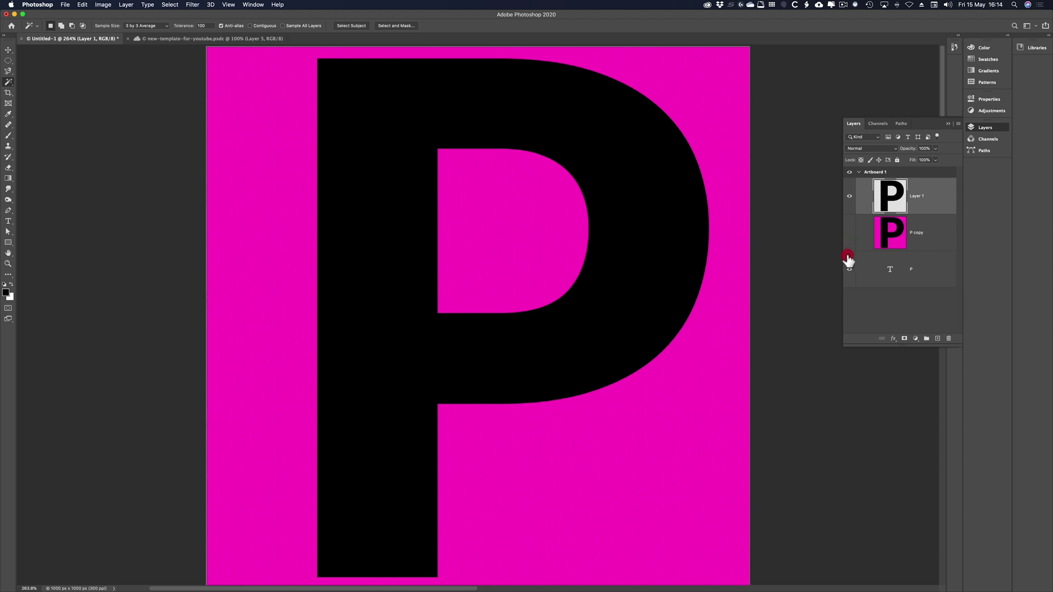
left_click_drag(848, 261, 844, 277)
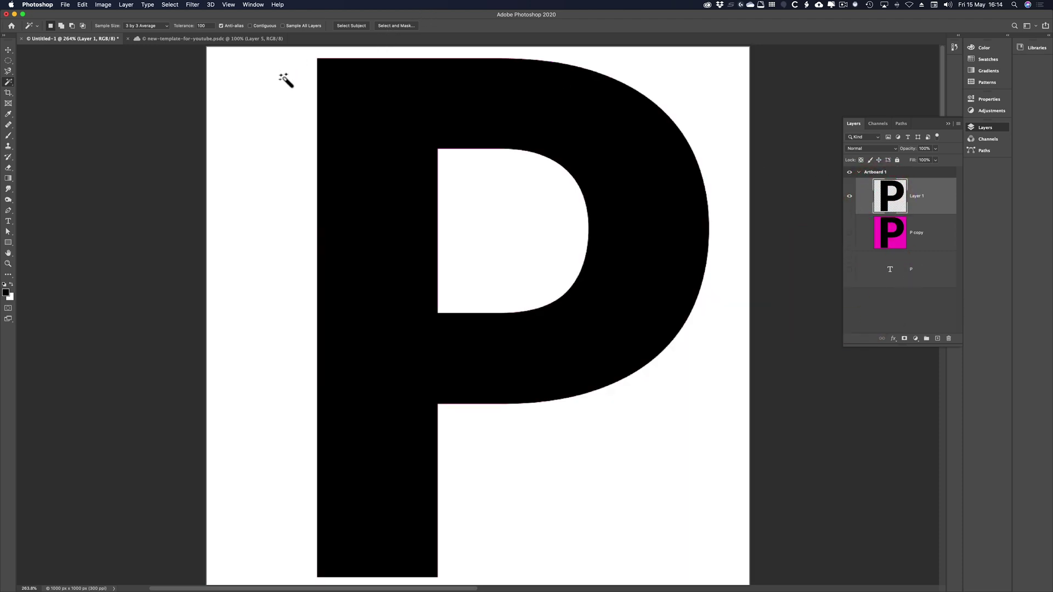
- Zoom about 12700% into the P's right edge, exposing magenta-tinted fringe pixels
key("z")
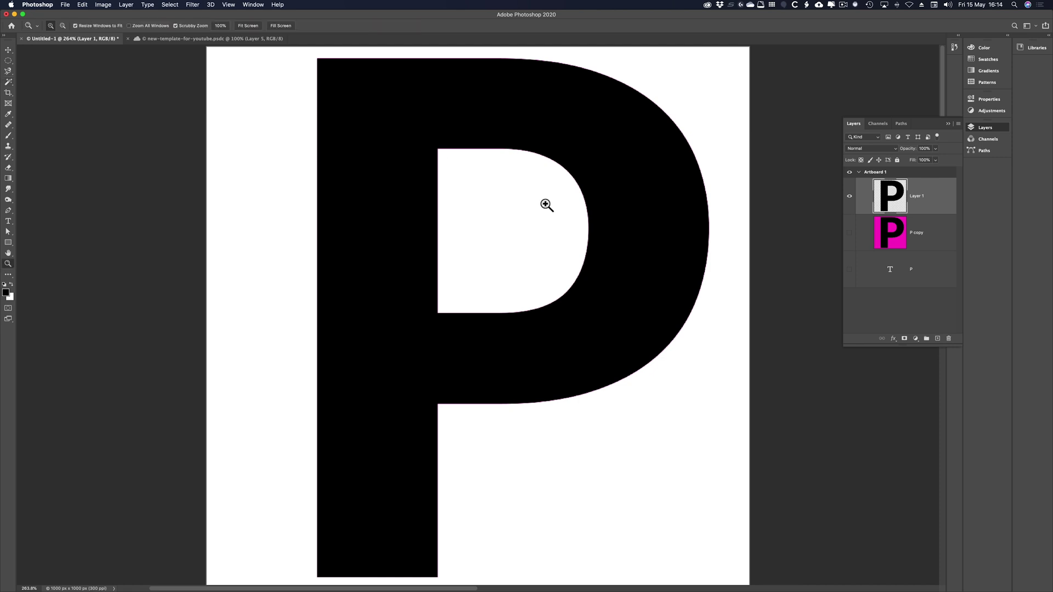
mouse_move(578, 221)
left_mouse_down()
mouse_move(750, 358)
mouse_move(747, 341)
mouse_move(702, 320)
mouse_move(597, 305)
left_mouse_up()
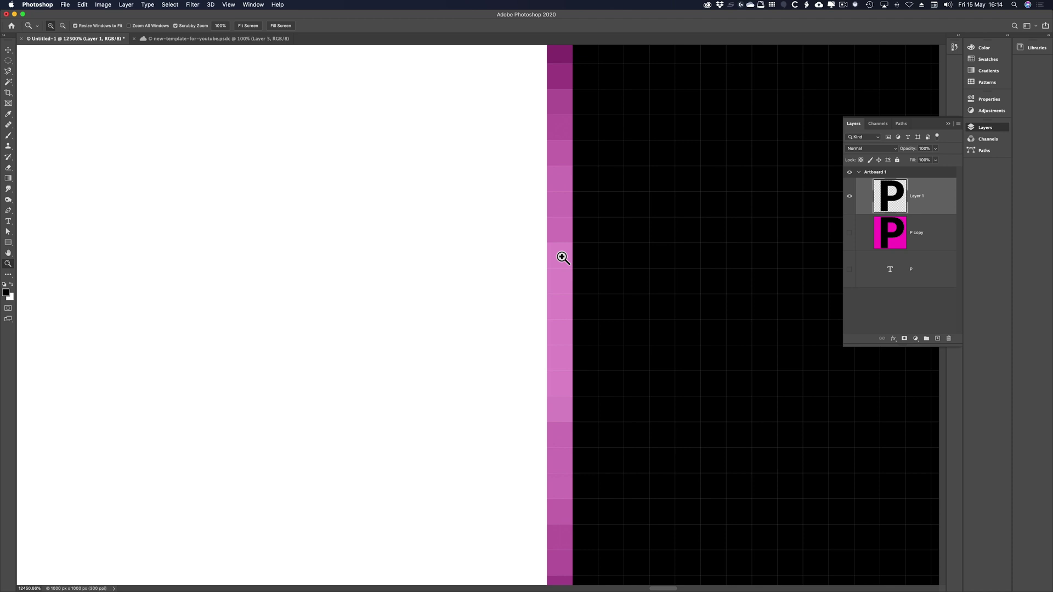
key("super+0")
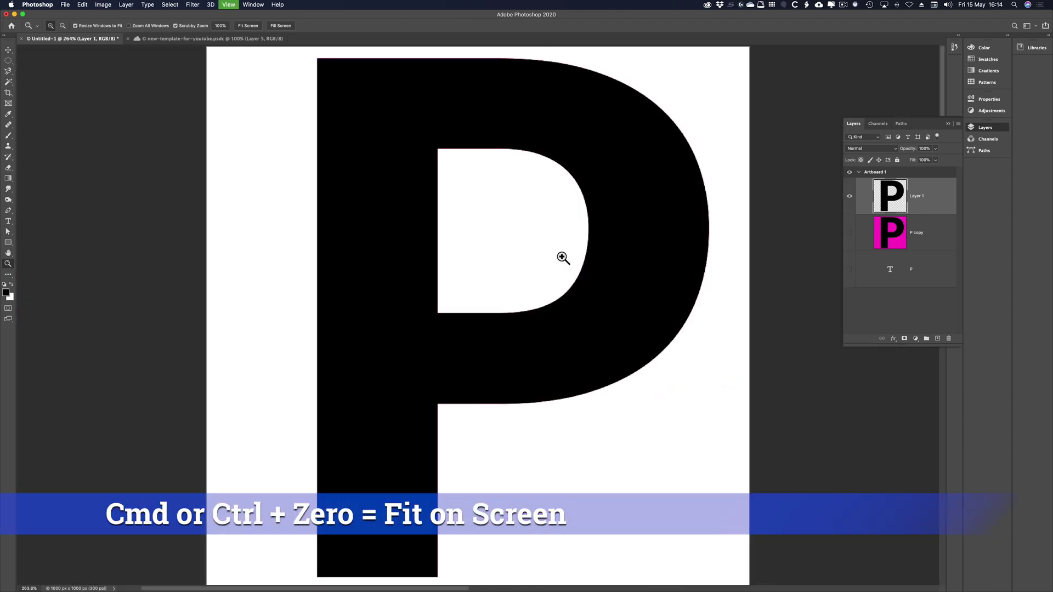
left_click_drag(705, 218, 762, 303)
mouse_move(719, 270)
left_mouse_down()
mouse_move(780, 317)
mouse_move(413, 291)
mouse_move(378, 278)
mouse_move(381, 257)
left_mouse_up()
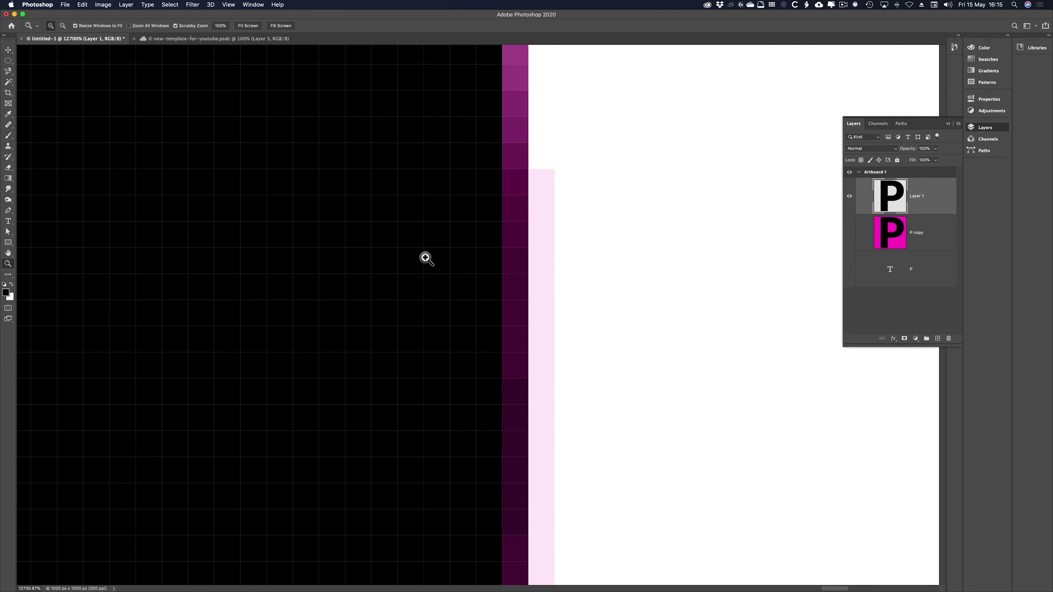
- Defringe Layer 1 at 1-pixel width via Layer > Matting, then fit the P on screen
left_click(126, 5)
mouse_move(134, 336)
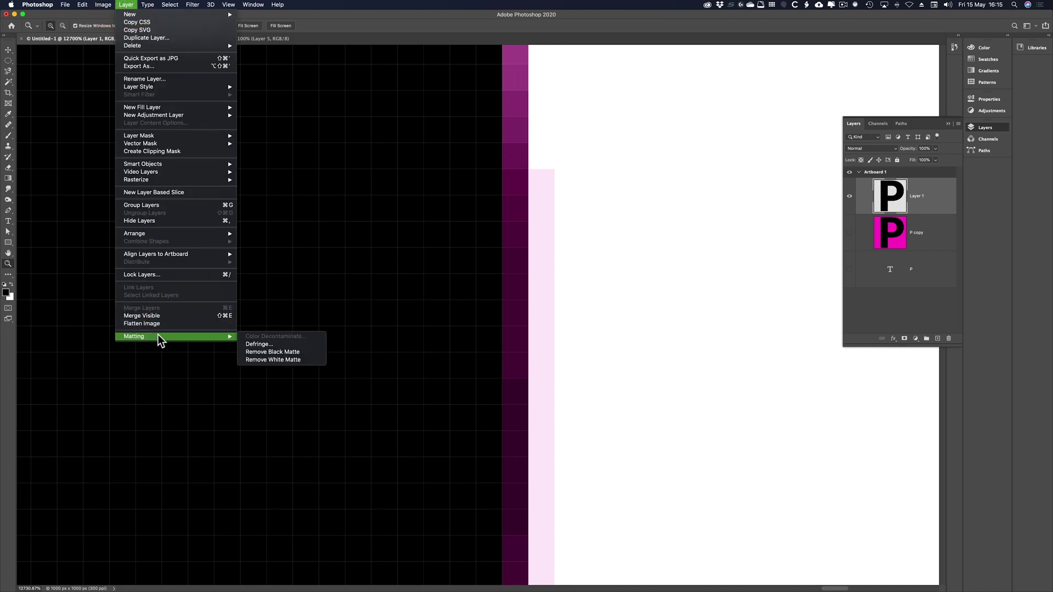
left_click(258, 344)
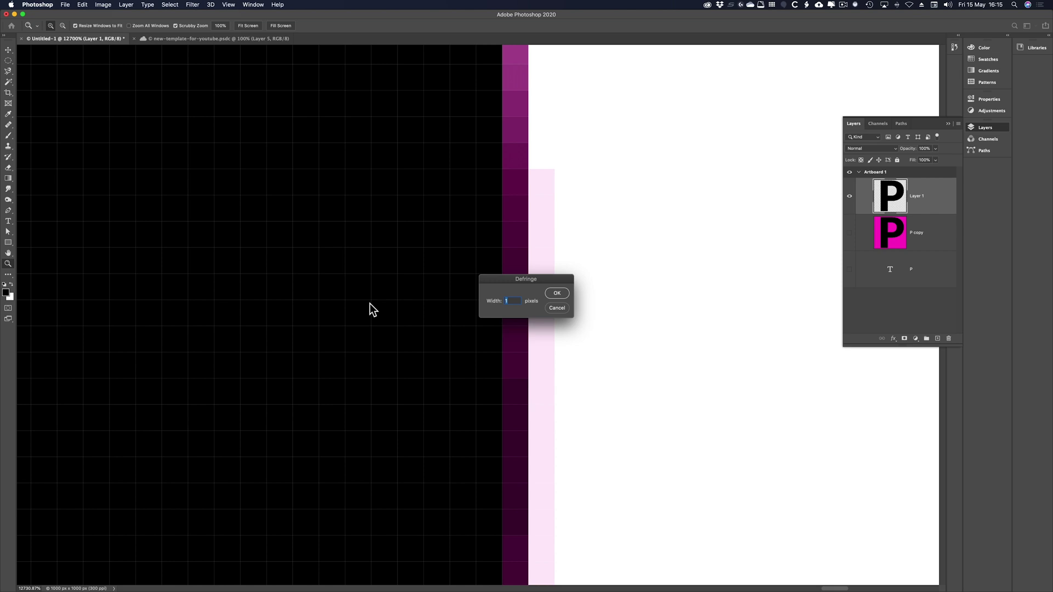
key("Return")
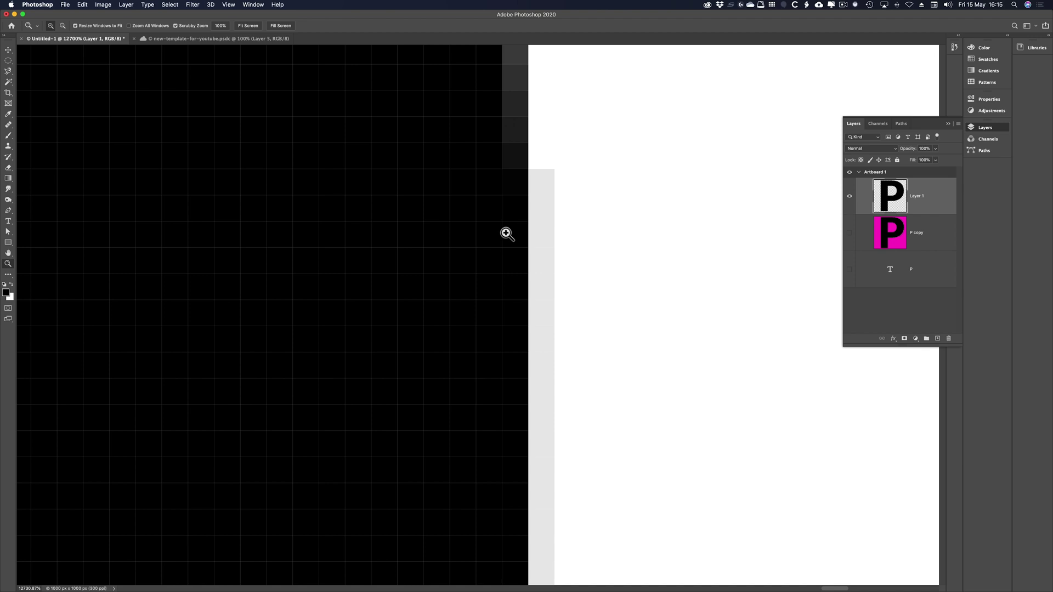
key("super+0")
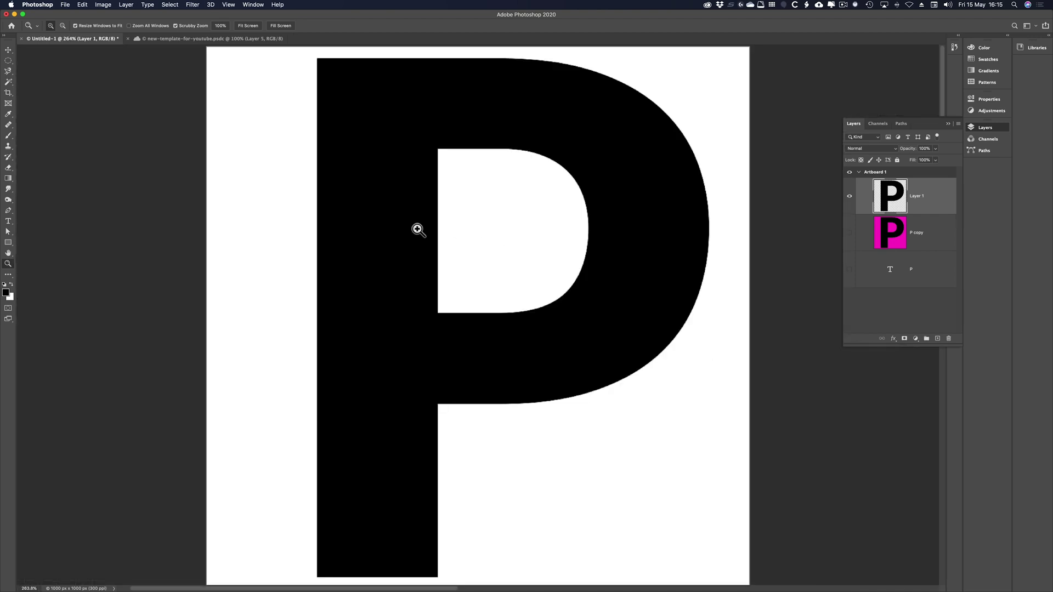
- Zoom about 9800% into the P's curved edge, showing only grey and black pixels
left_click_drag(315, 252, 369, 282)
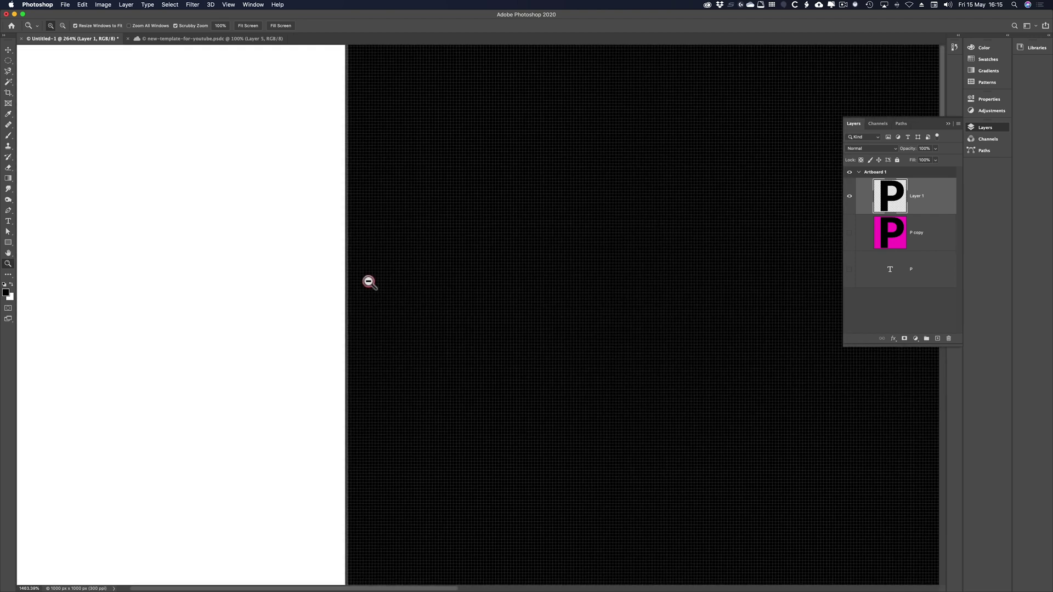
left_click_drag(585, 296, 77, 238)
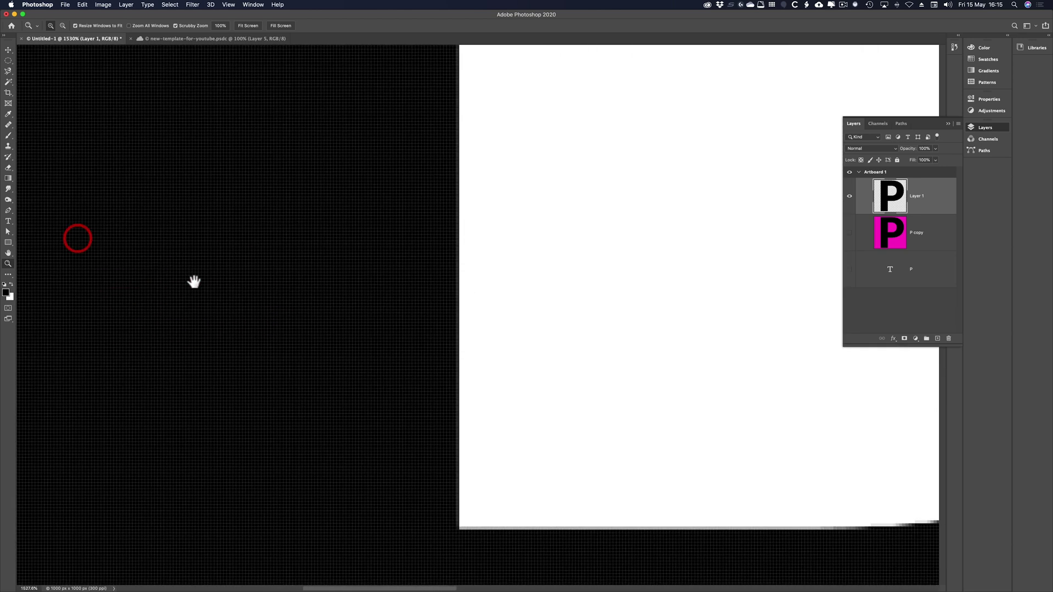
left_click_drag(753, 405, 322, 368)
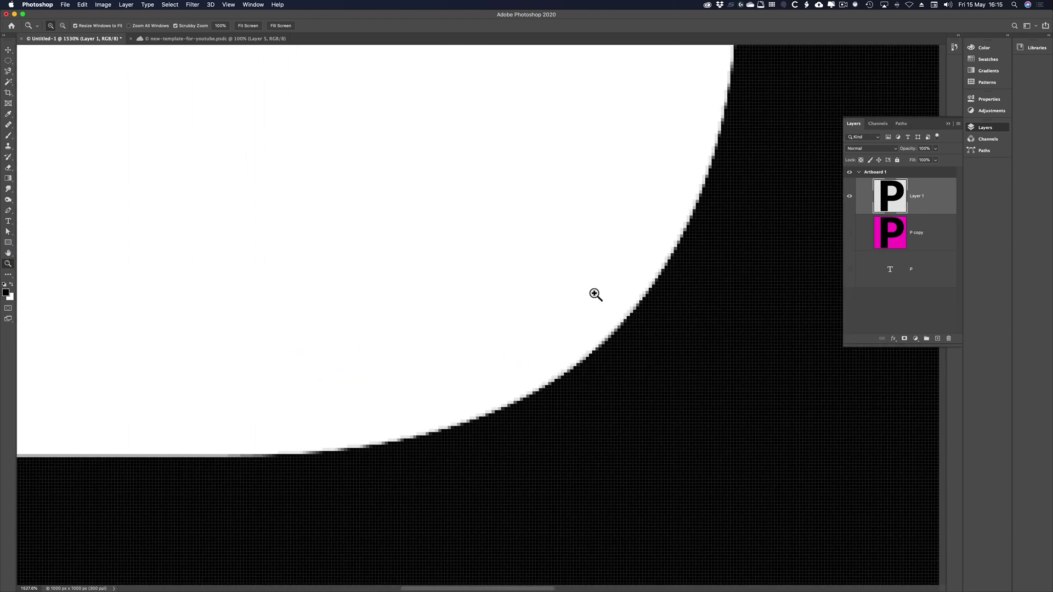
mouse_move(594, 293)
left_mouse_down()
mouse_move(658, 336)
mouse_move(406, 171)
left_mouse_up()
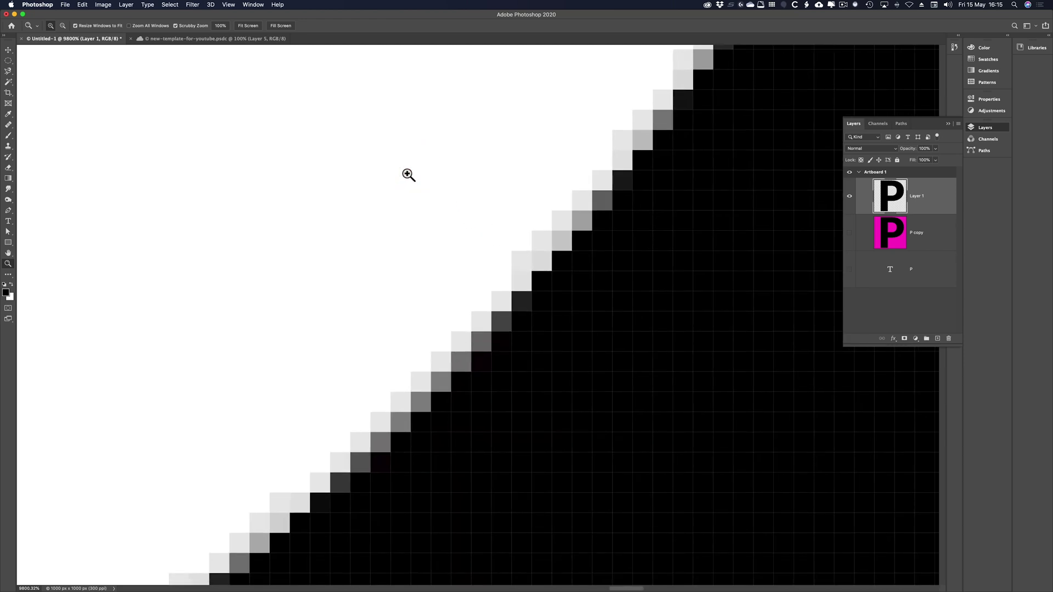